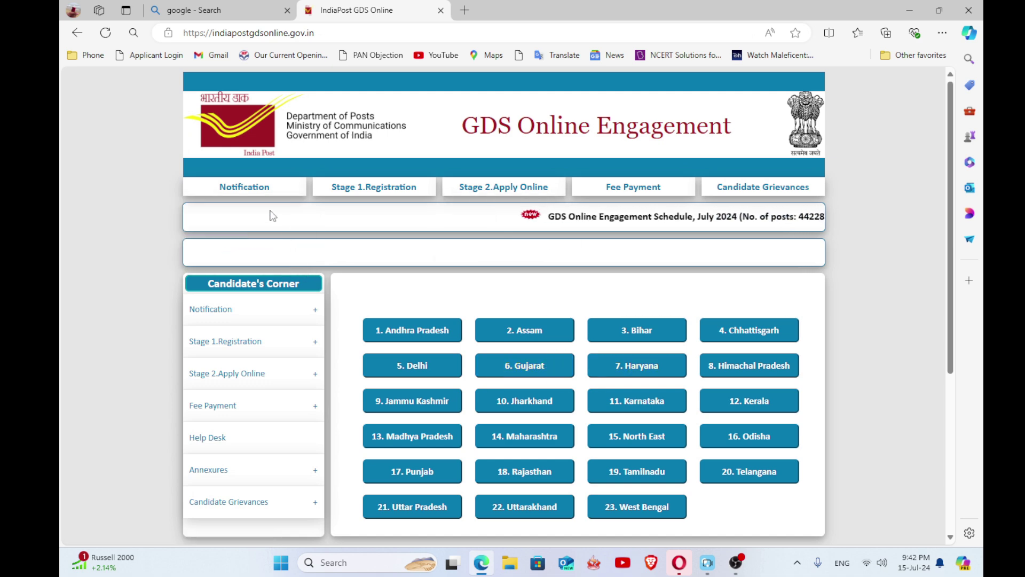
- Show the Notification menu's options on the GDS portal home page
mouse_move(249, 190)
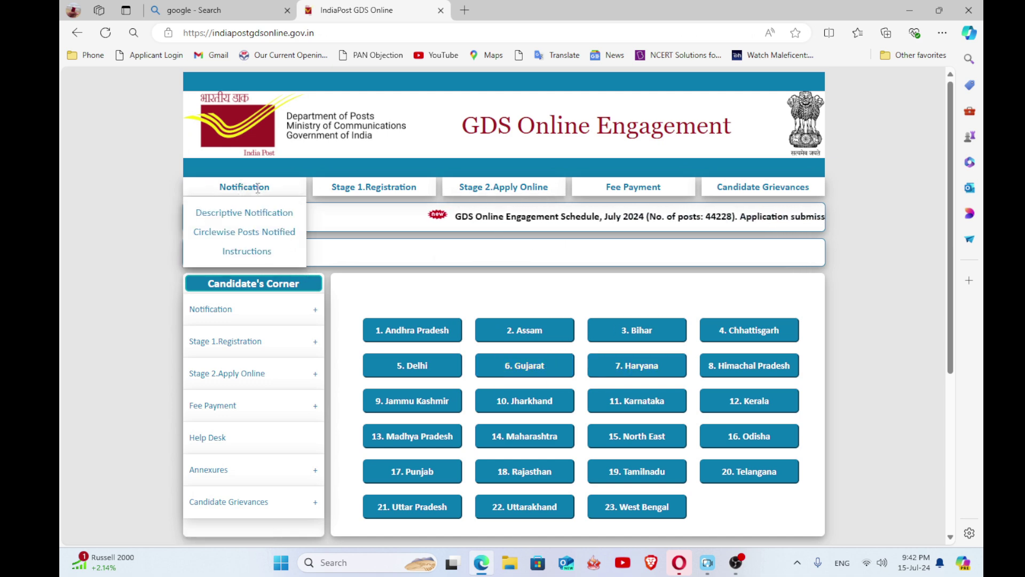
- Open the Descriptive Notification PDF and scroll through its pages
click(238, 219)
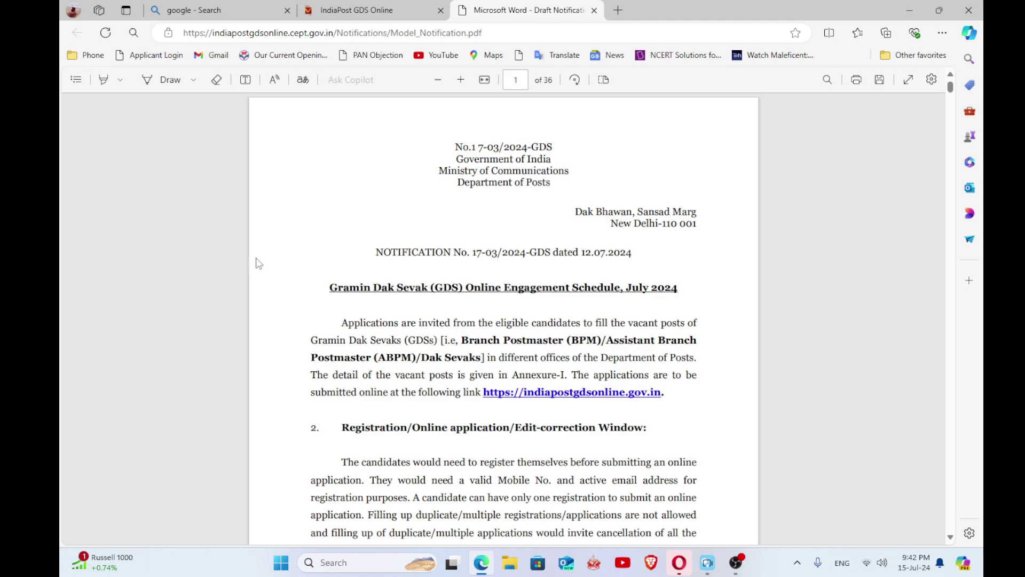
scroll(504, 315, down, 15)
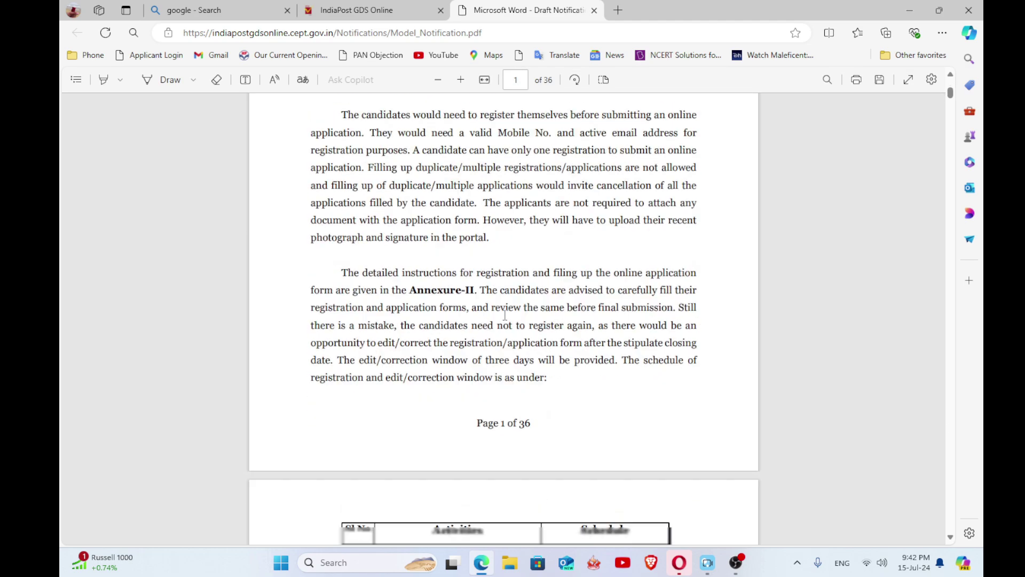
scroll(505, 315, down, 5)
scroll(491, 301, up, 15)
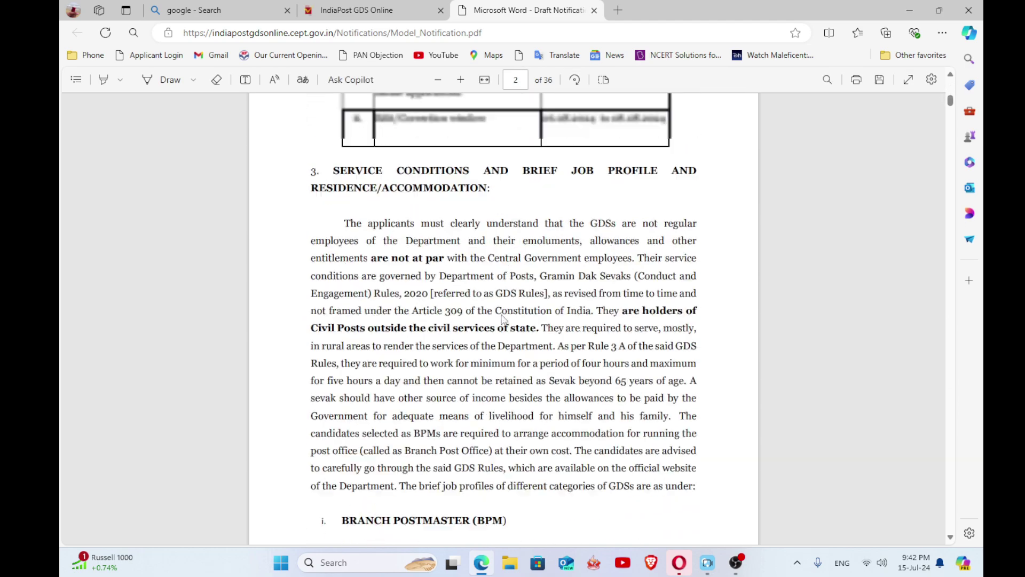
scroll(475, 290, up, 1)
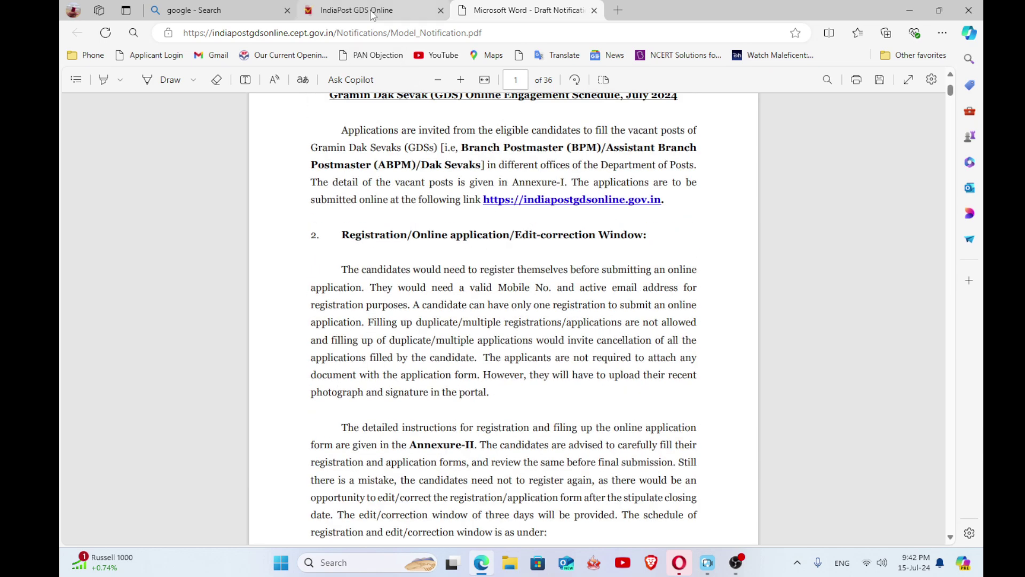
- Return to the enlarged GDS portal tab with the Stage 1 Registration option showing
click(357, 11)
key(ctrl+plus)
key(ctrl+plus)
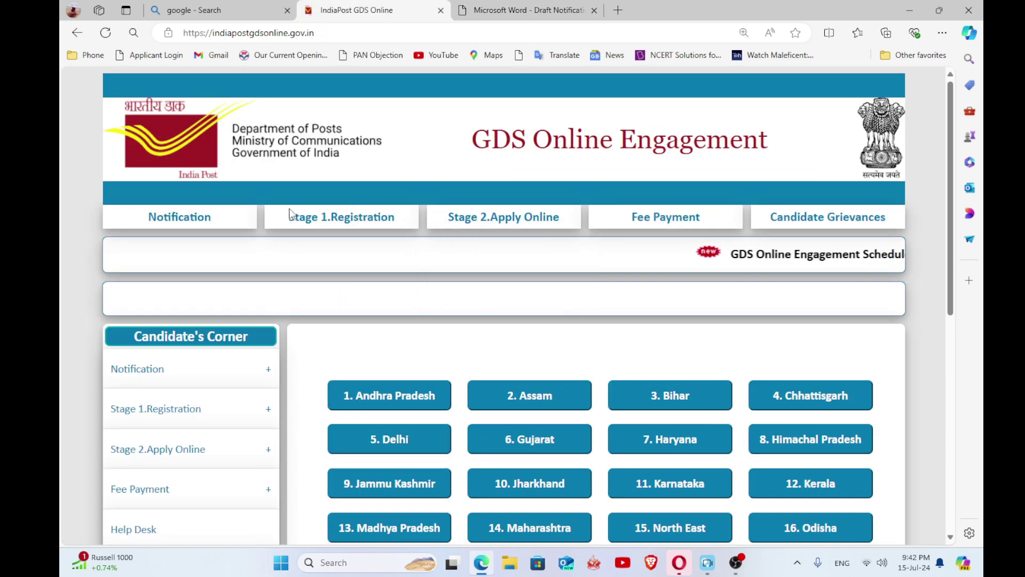
mouse_move(374, 214)
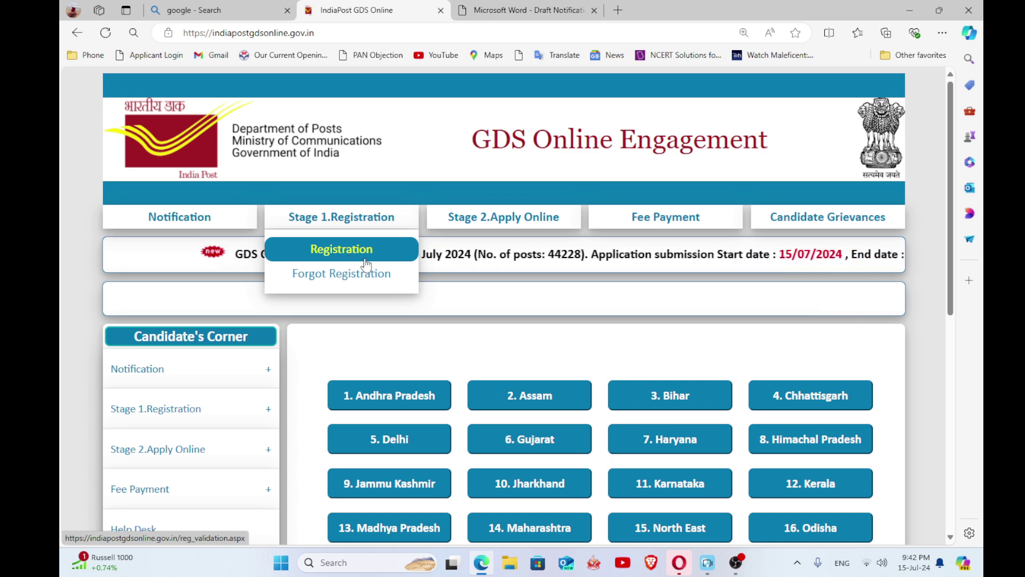
- Open the Registration form, enter the applicant's mobile number and request its validation
click(332, 259)
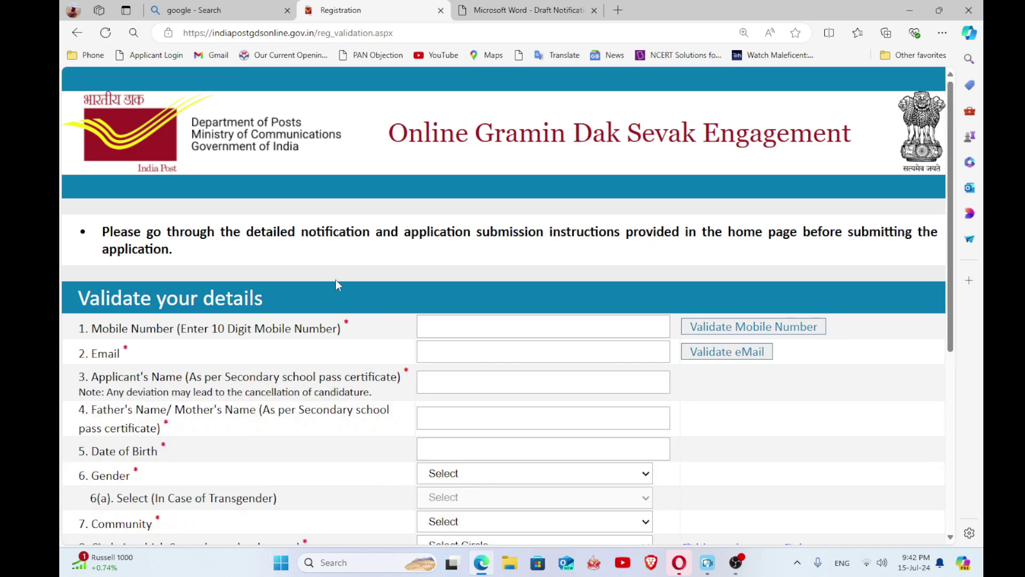
scroll(435, 328, down, 3)
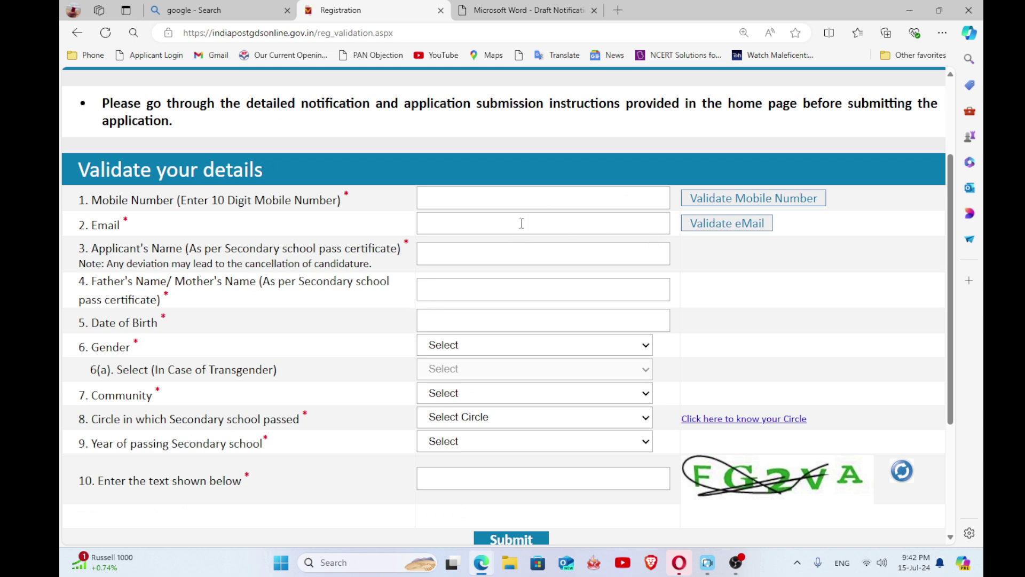
click(489, 202)
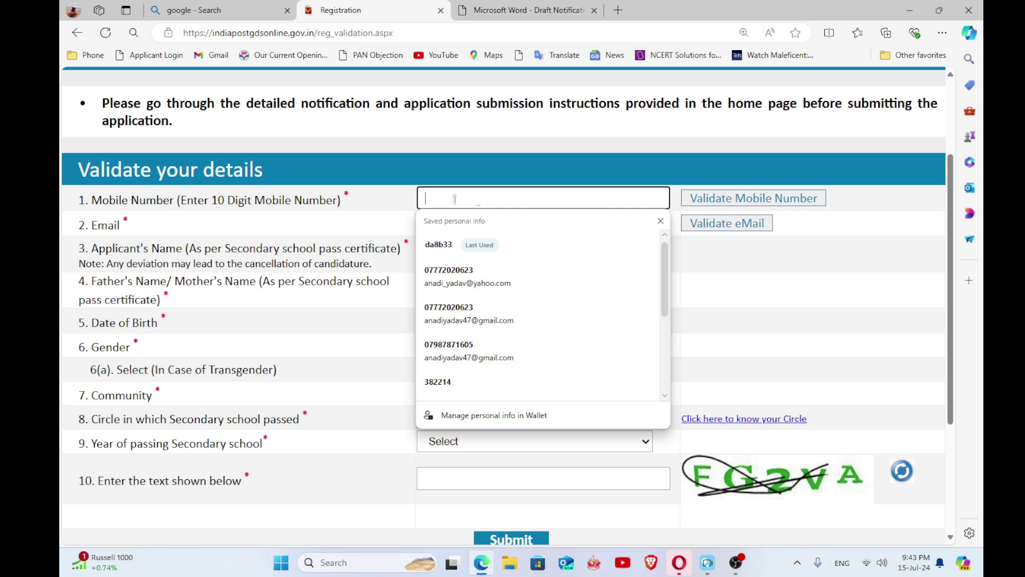
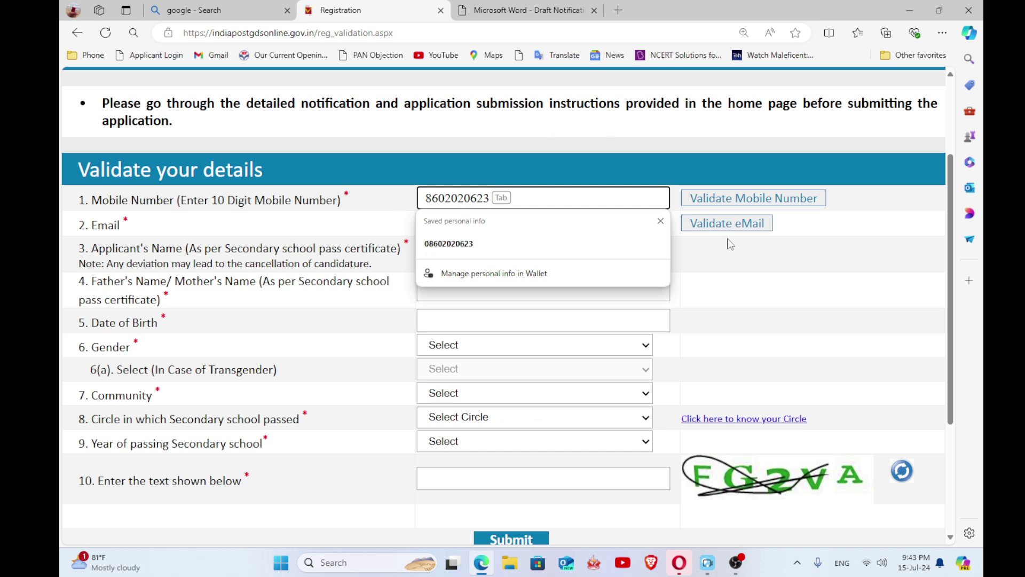
click(772, 201)
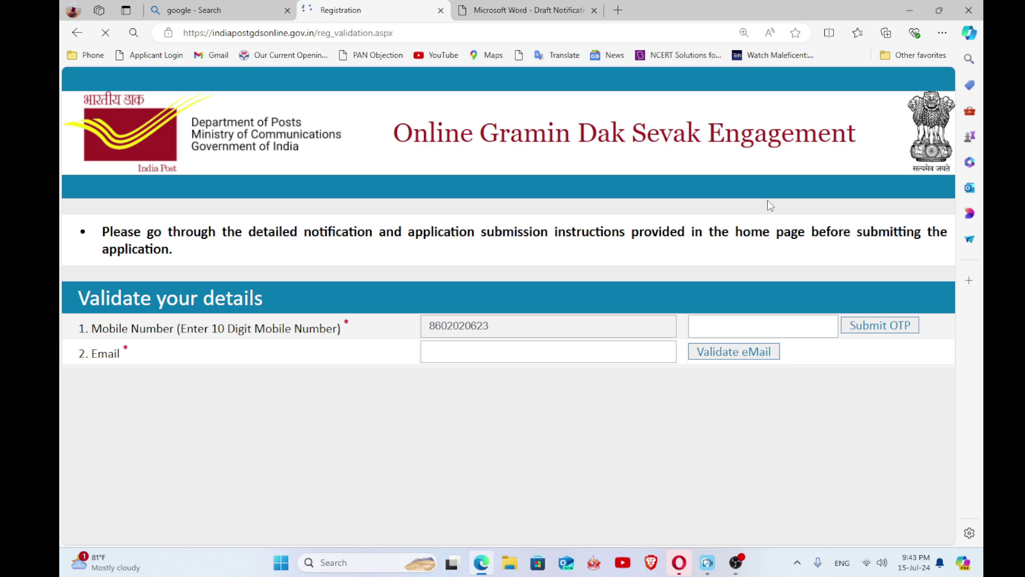
- Enter the mobile OTP and dismiss the OTP-sent notice
click(715, 331)
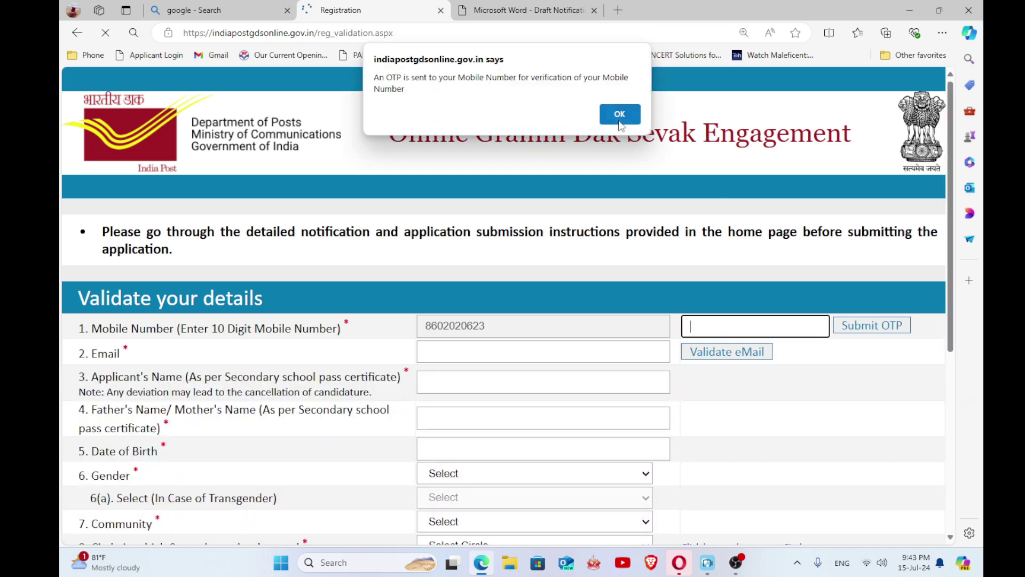
click(619, 121)
scroll(535, 178, down, 2)
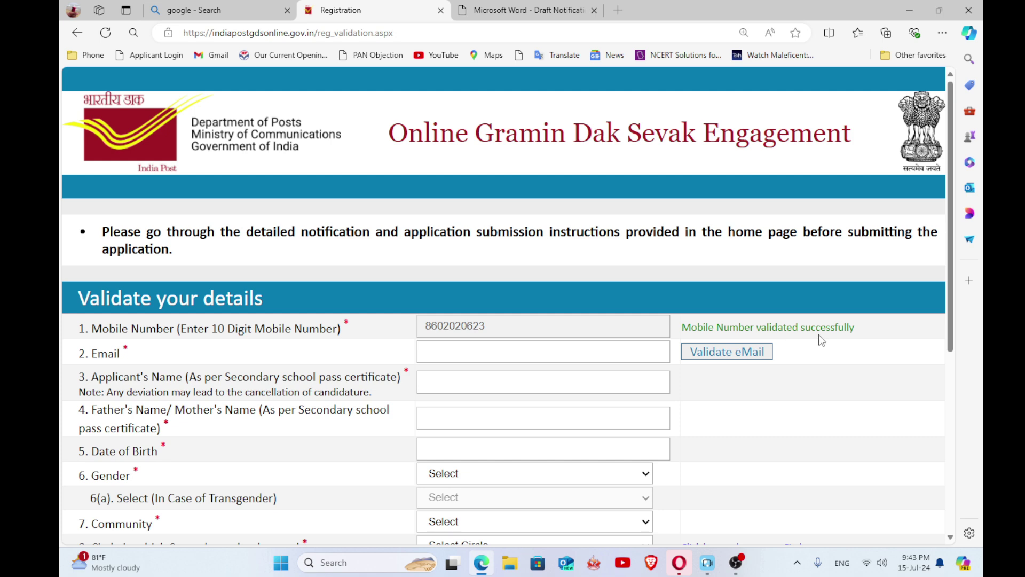
- Fill in the saved e-mail address, validate it, and enter the e-mailed OTP
click(475, 353)
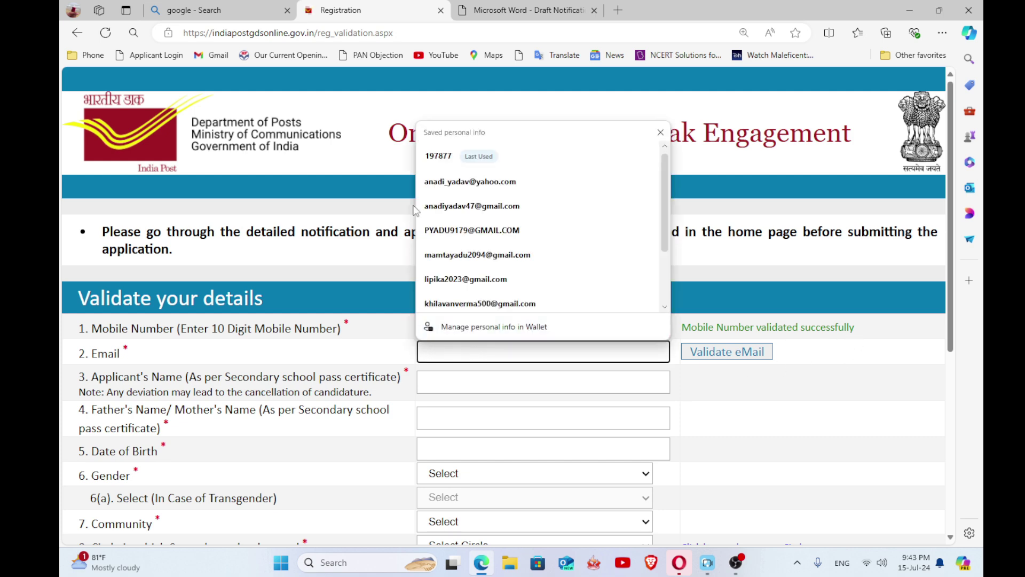
click(507, 191)
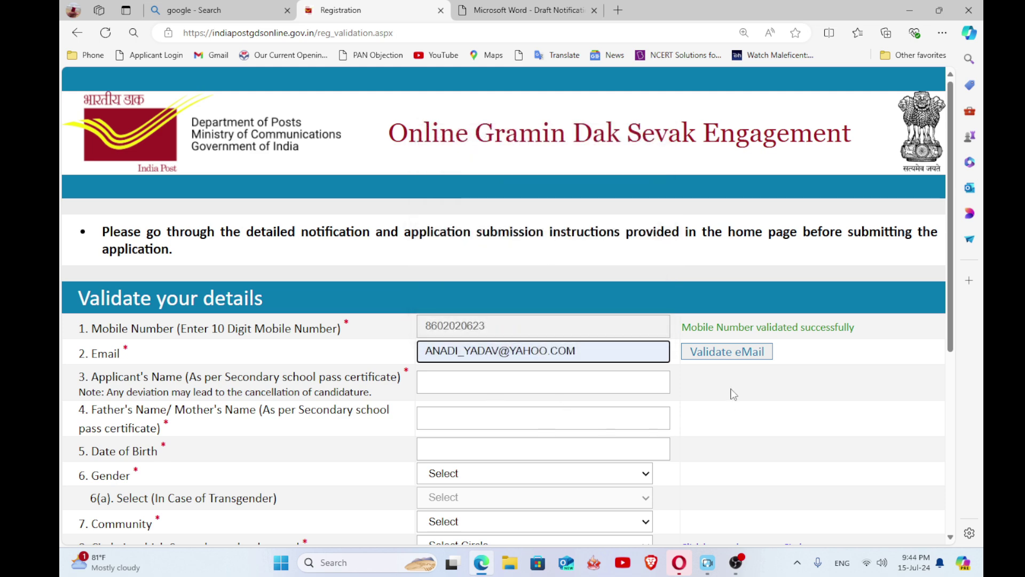
click(726, 357)
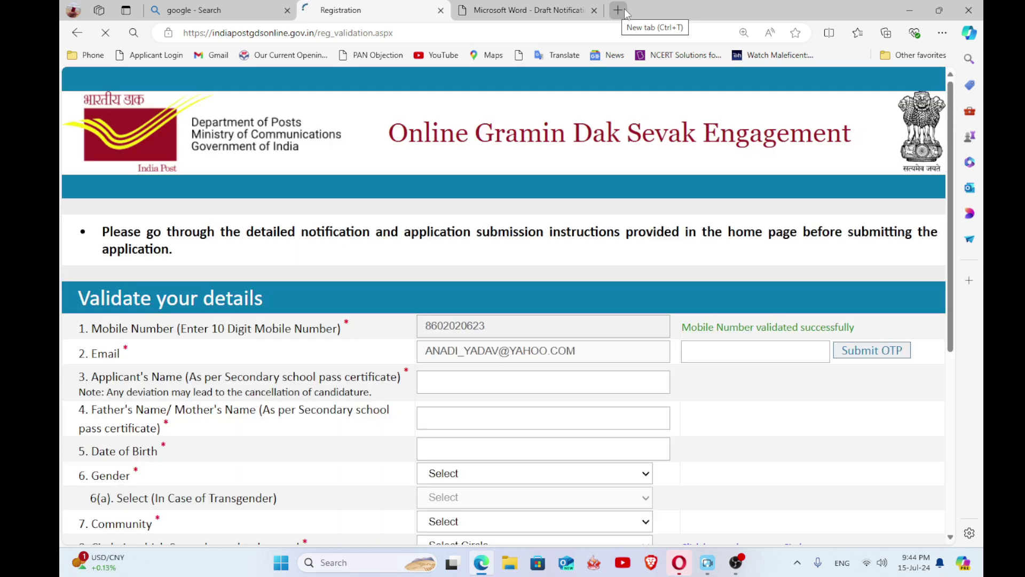
click(619, 10)
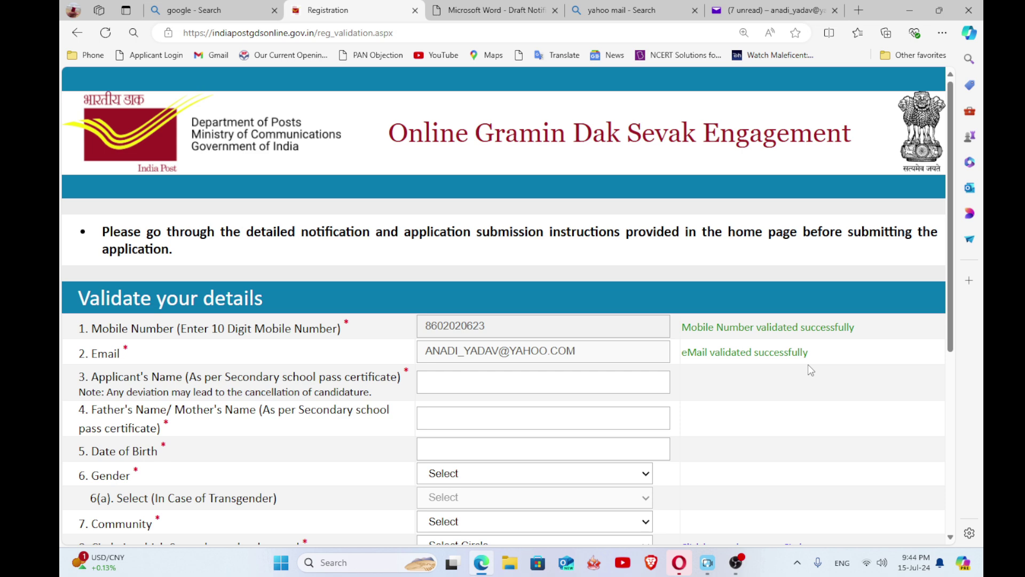
click(504, 379)
- Enter the applicant's name, father's name and date of birth
click(735, 394)
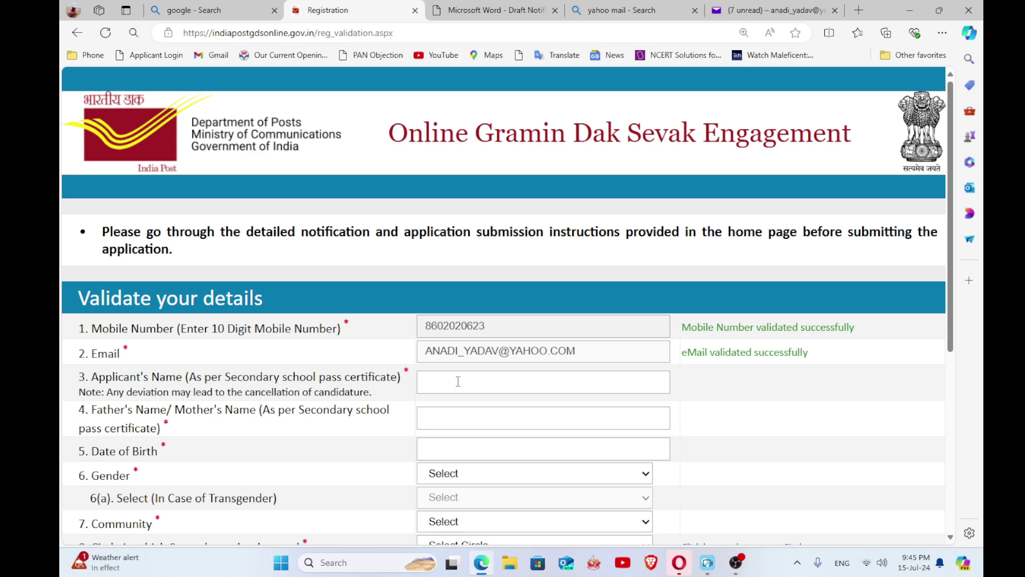
click(493, 378)
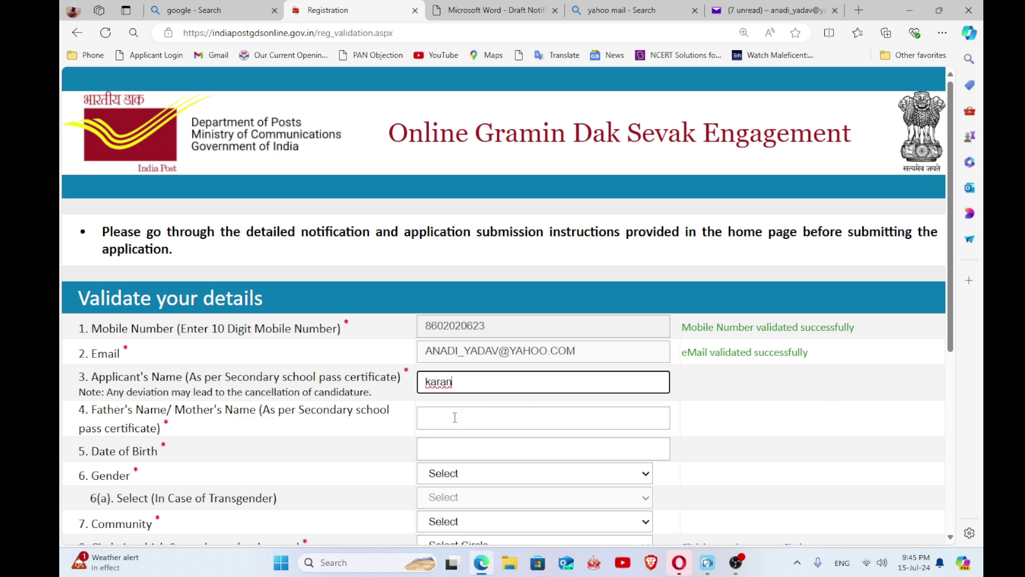
click(456, 417)
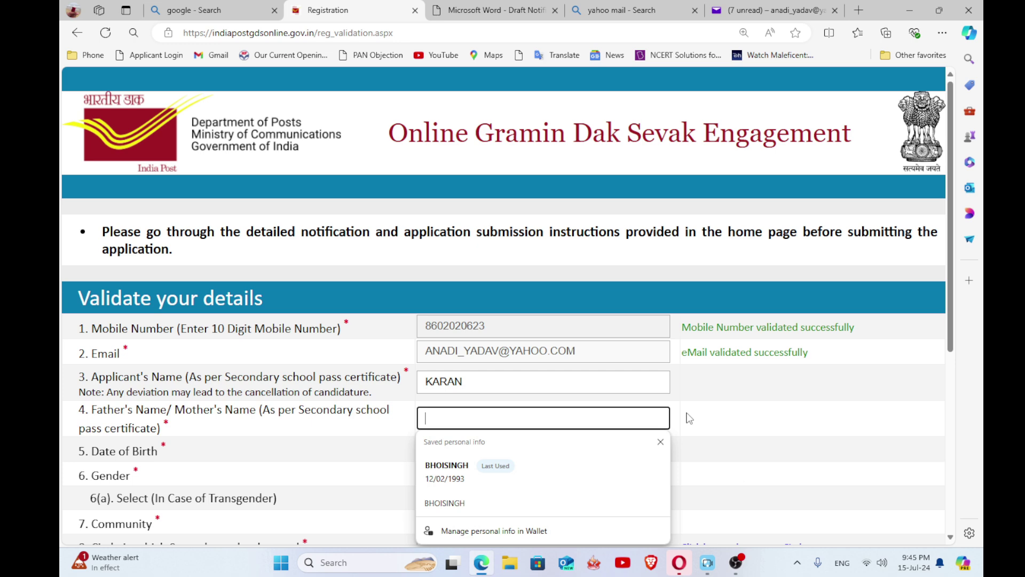
text(ashok)
click(473, 451)
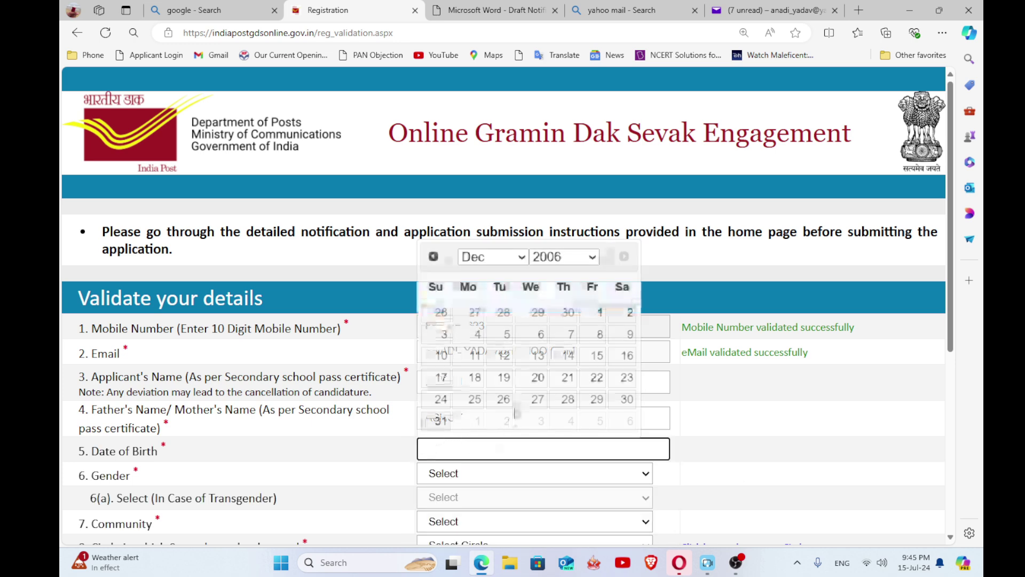
click(592, 257)
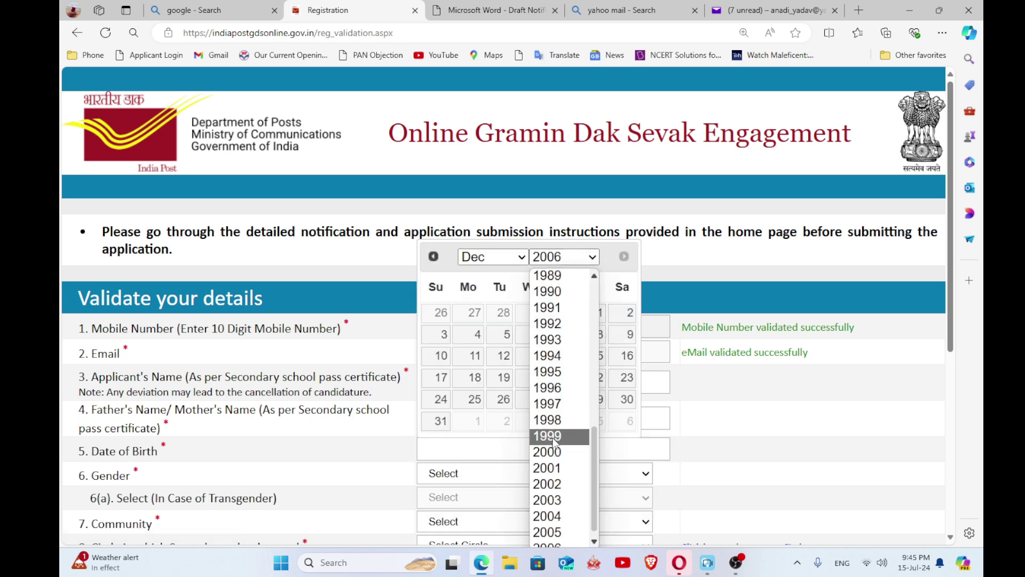
click(559, 483)
click(596, 379)
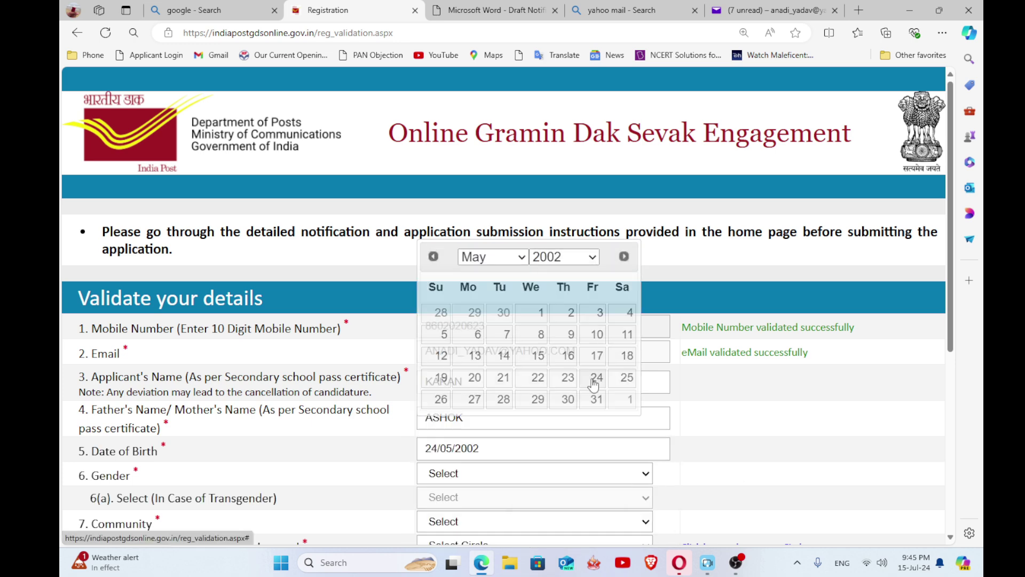
scroll(521, 449, down, 2)
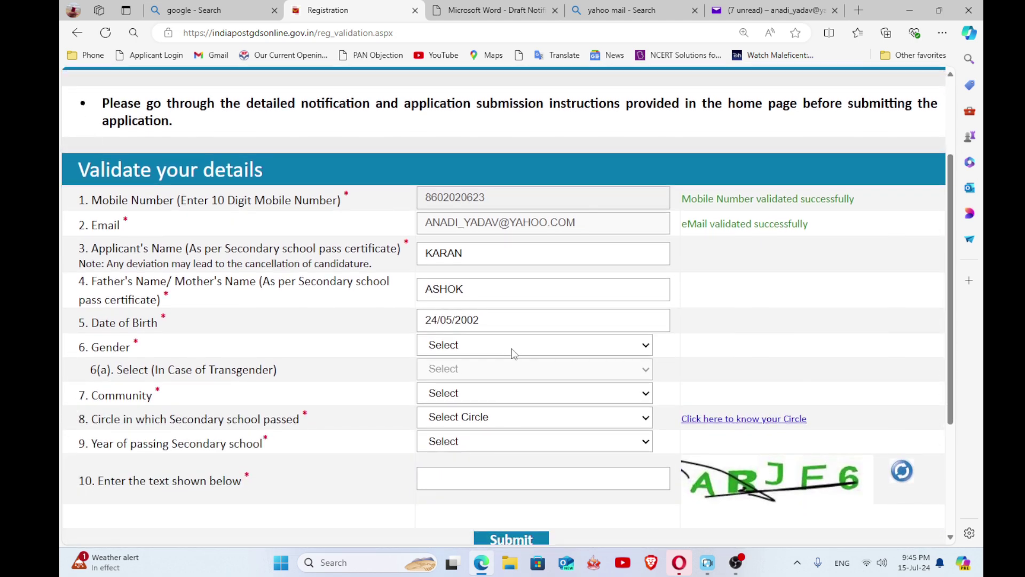
- Set gender to Male, community to SC and school circle to Chattisgarh
click(514, 349)
click(483, 377)
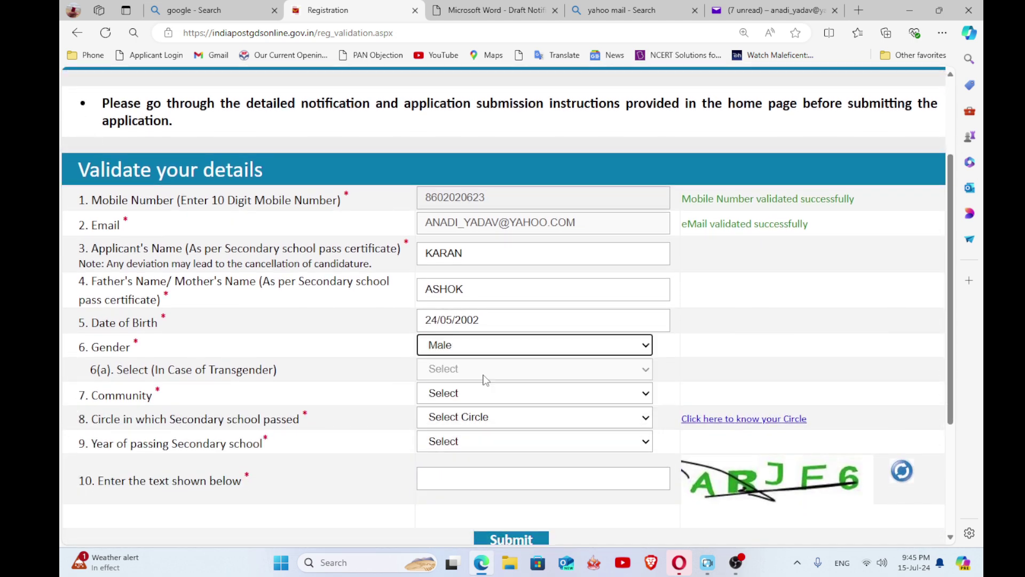
click(508, 394)
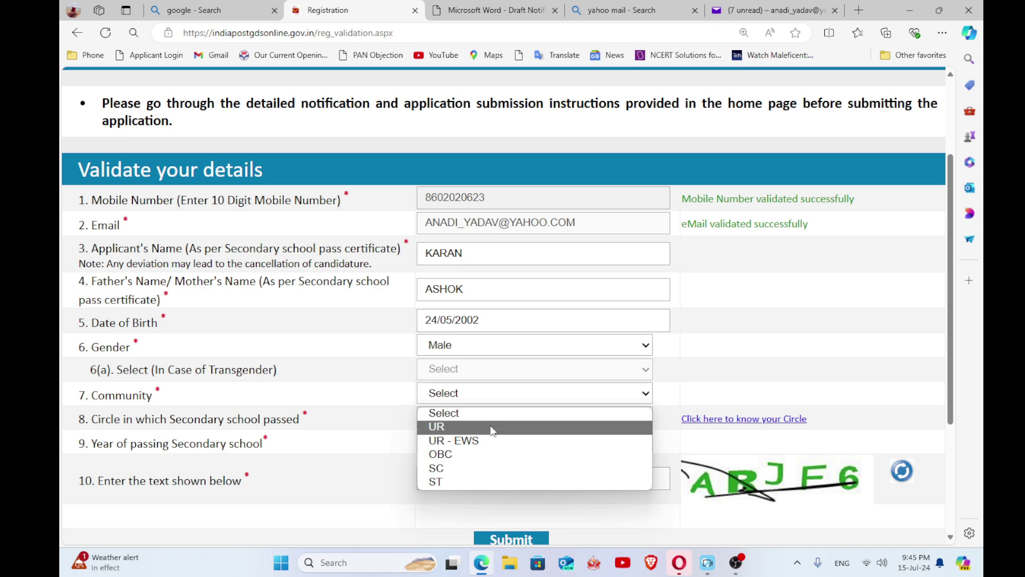
click(487, 465)
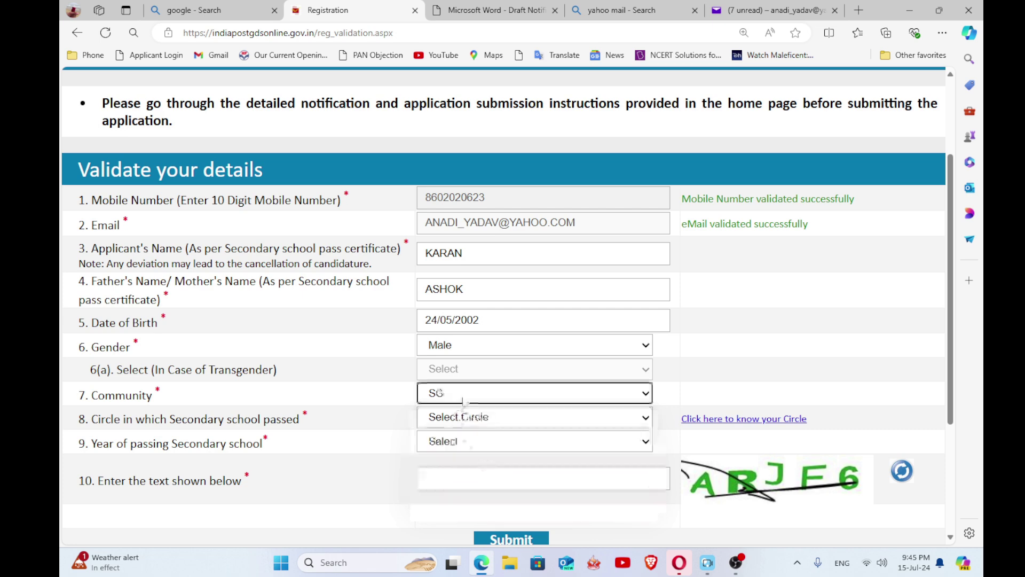
click(500, 416)
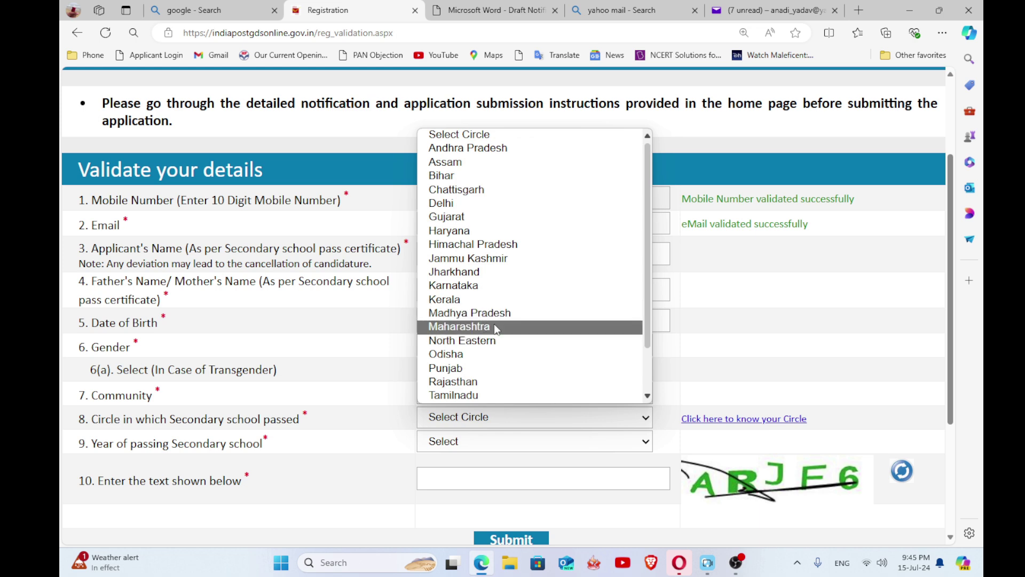
click(490, 190)
- Choose 2010 as the year of passing and move to the captcha box
scroll(481, 381, down, 1)
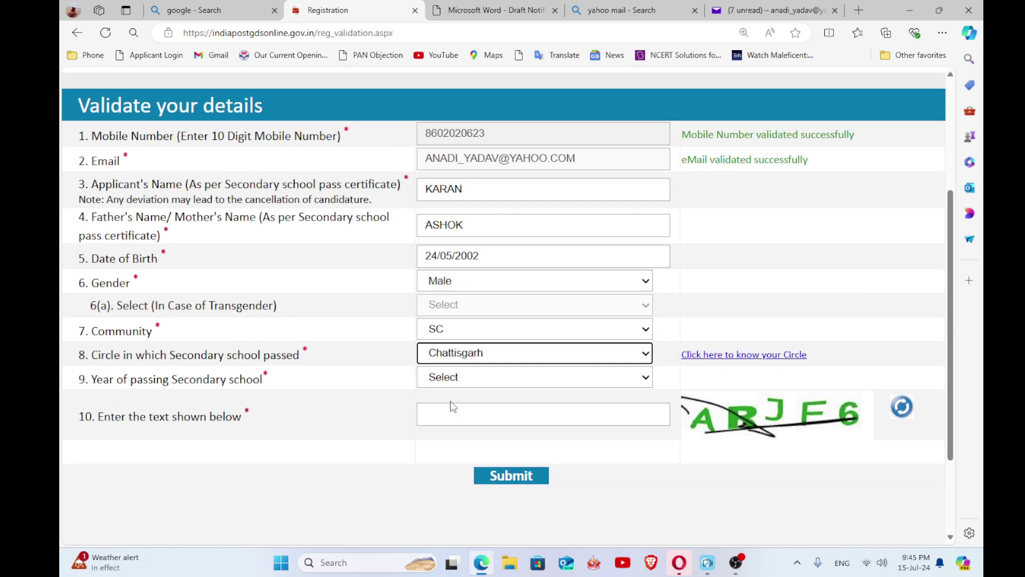
click(531, 382)
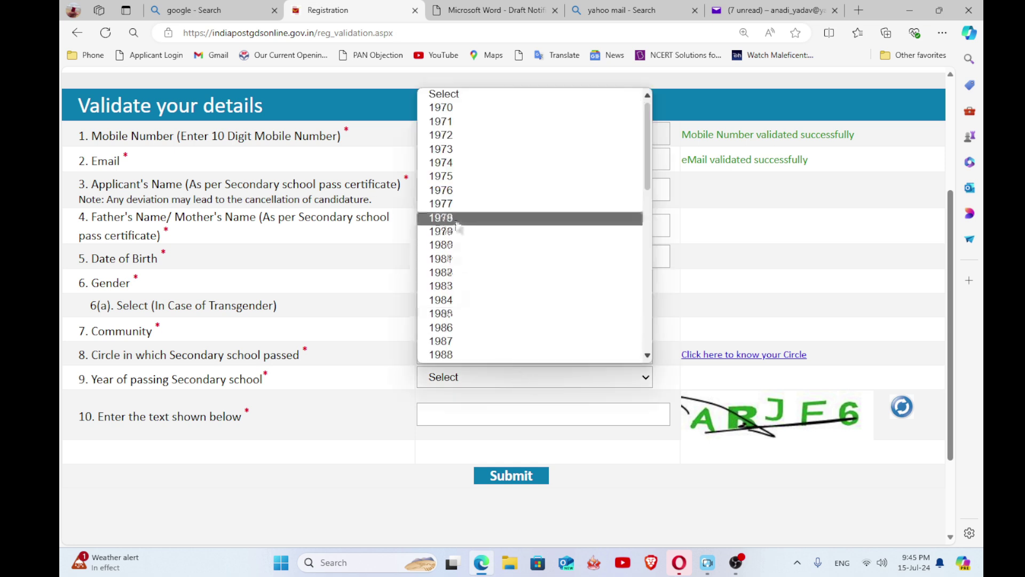
scroll(459, 226, down, 3)
scroll(458, 226, down, 3)
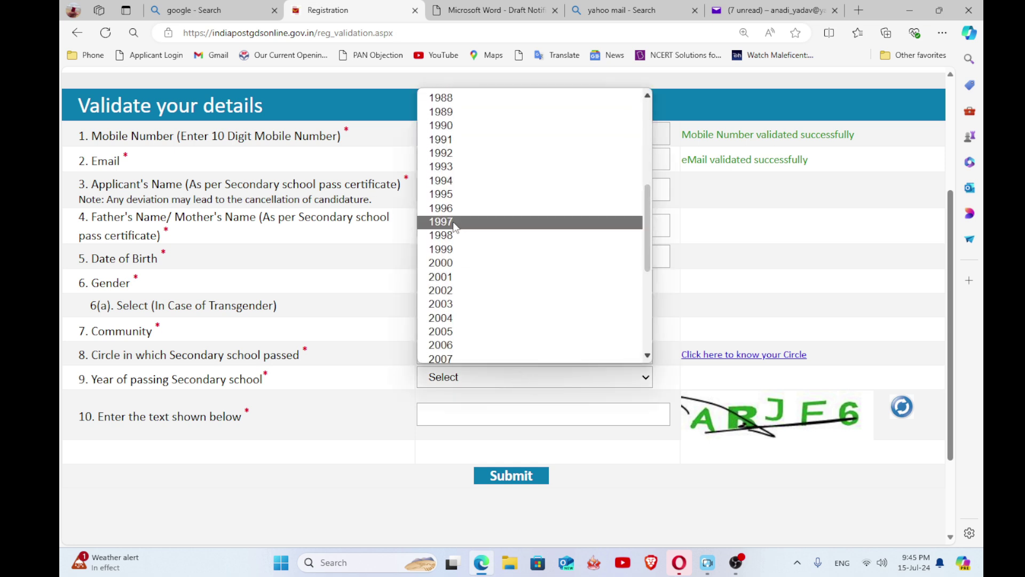
scroll(457, 305, down, 3)
scroll(458, 306, down, 2)
click(445, 213)
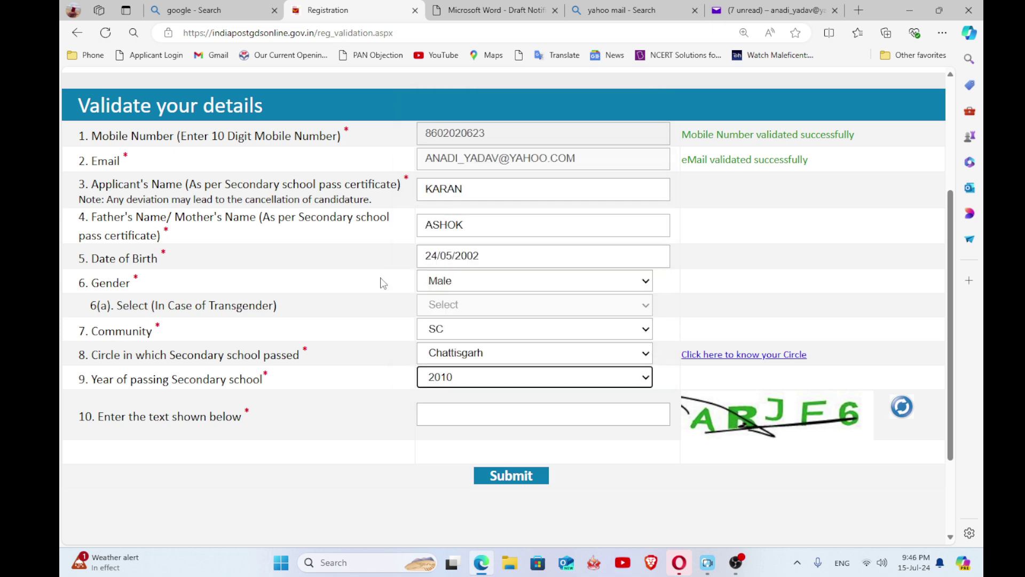
click(492, 411)
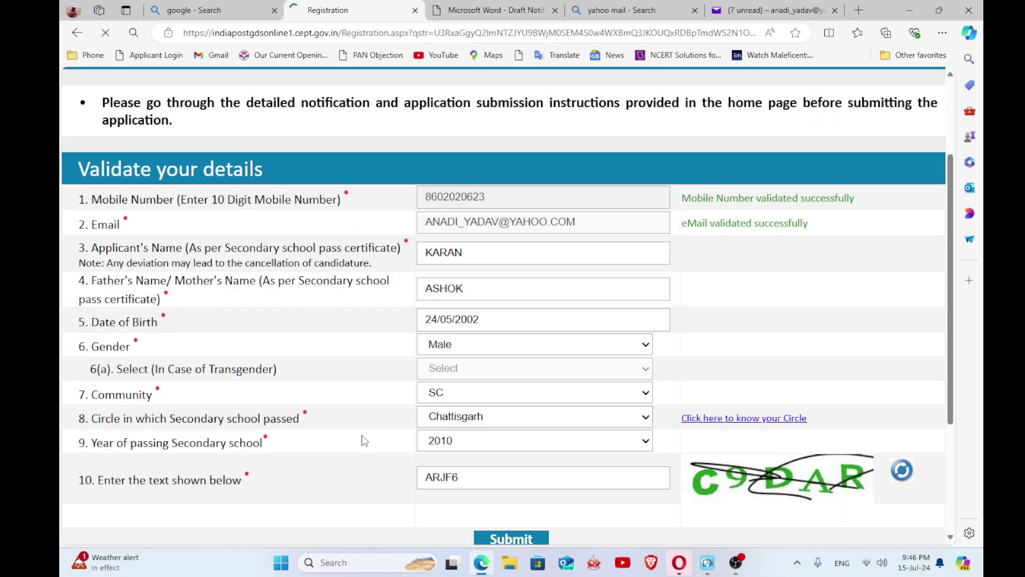
- Submit the validated details and scroll down the Registration form
key(Return)
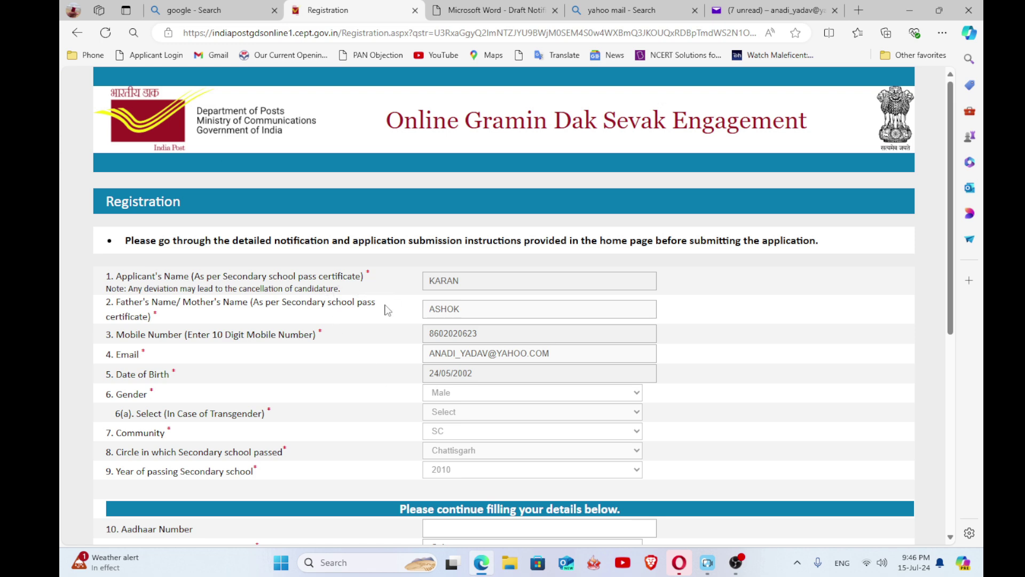
scroll(353, 303, down, 2)
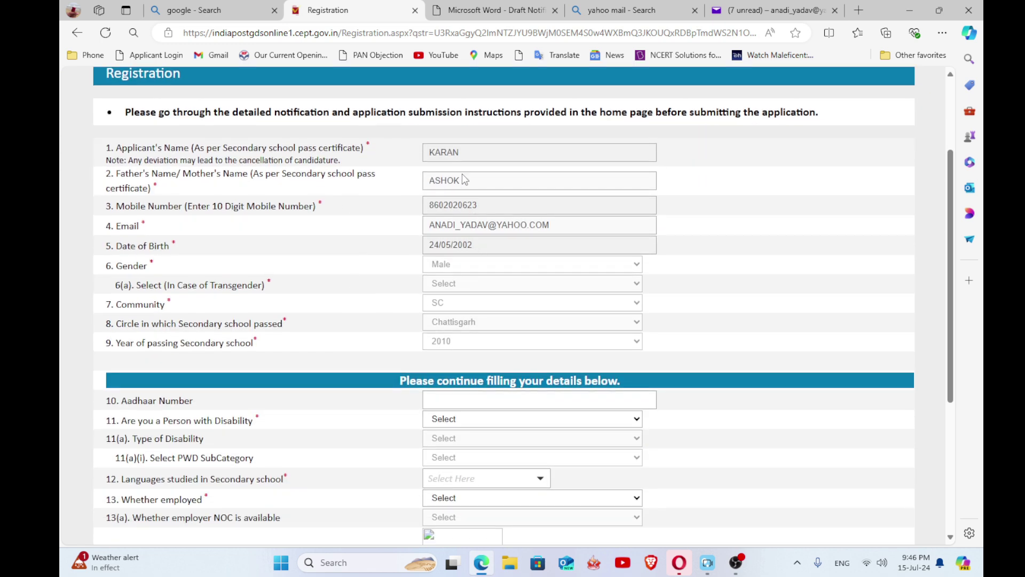
scroll(487, 239, down, 2)
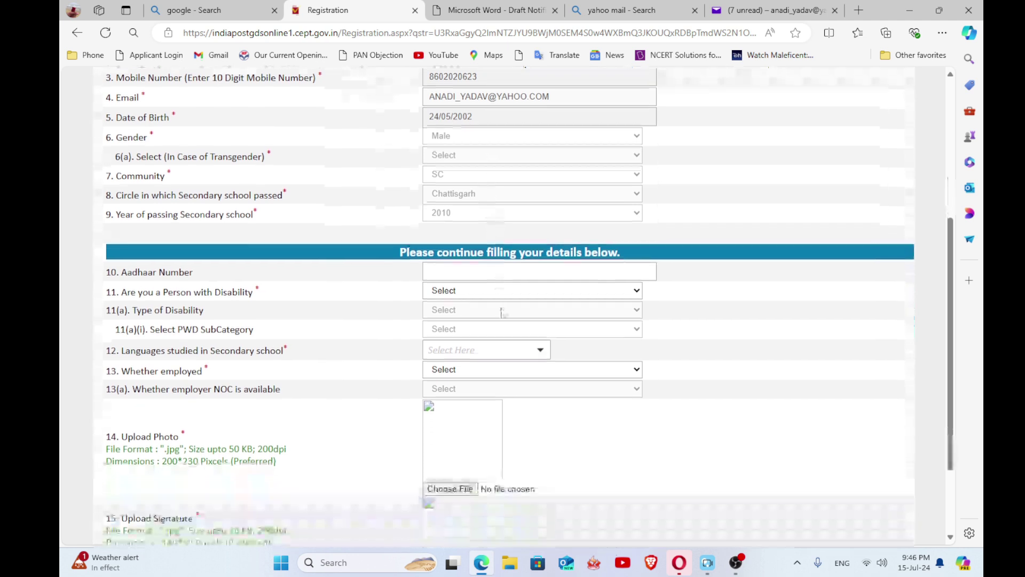
scroll(351, 324, down, 2)
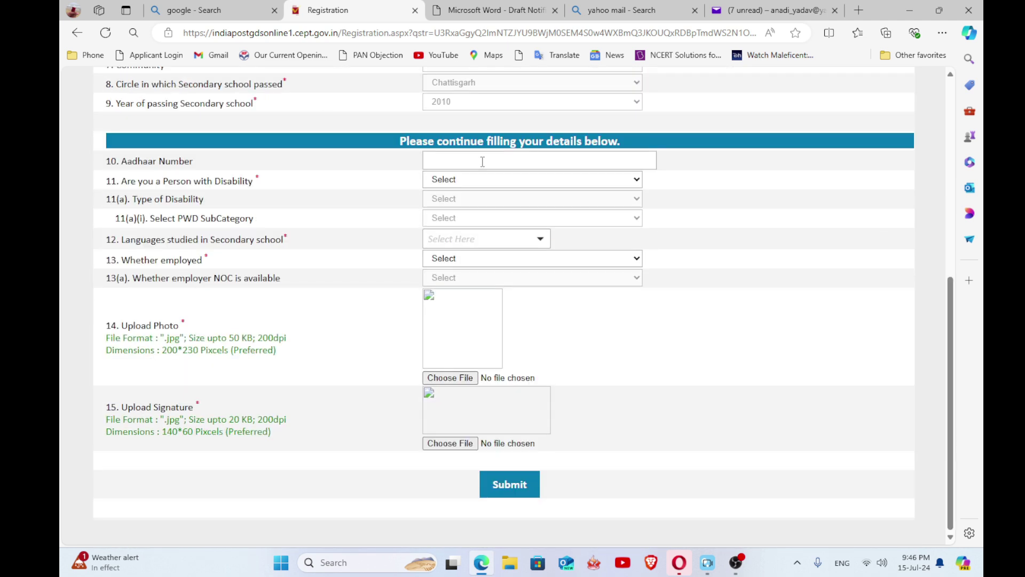
- Paste the Aadhaar number and answer No to disability
click(479, 160)
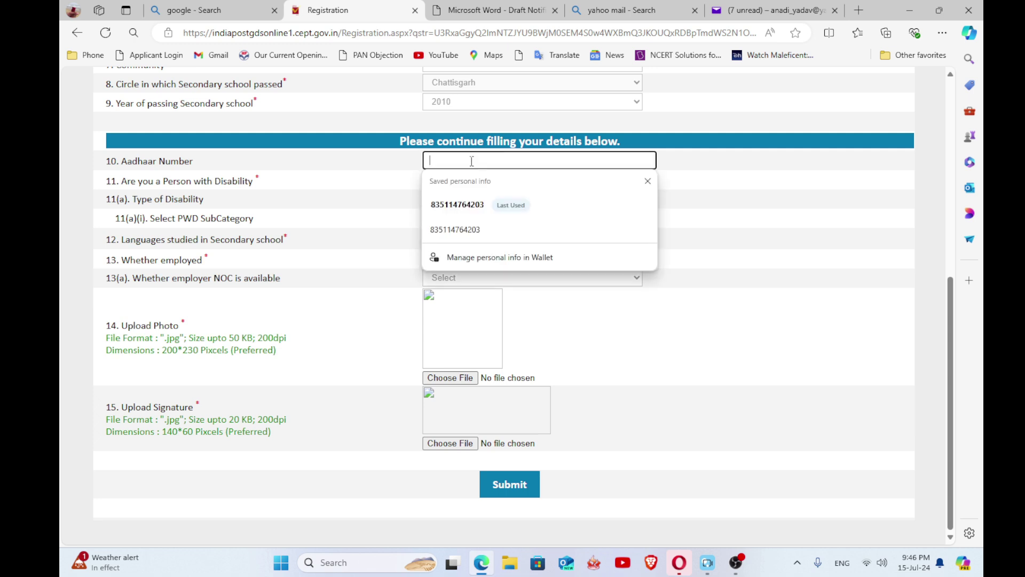
key(ctrl+v)
click(505, 180)
click(506, 209)
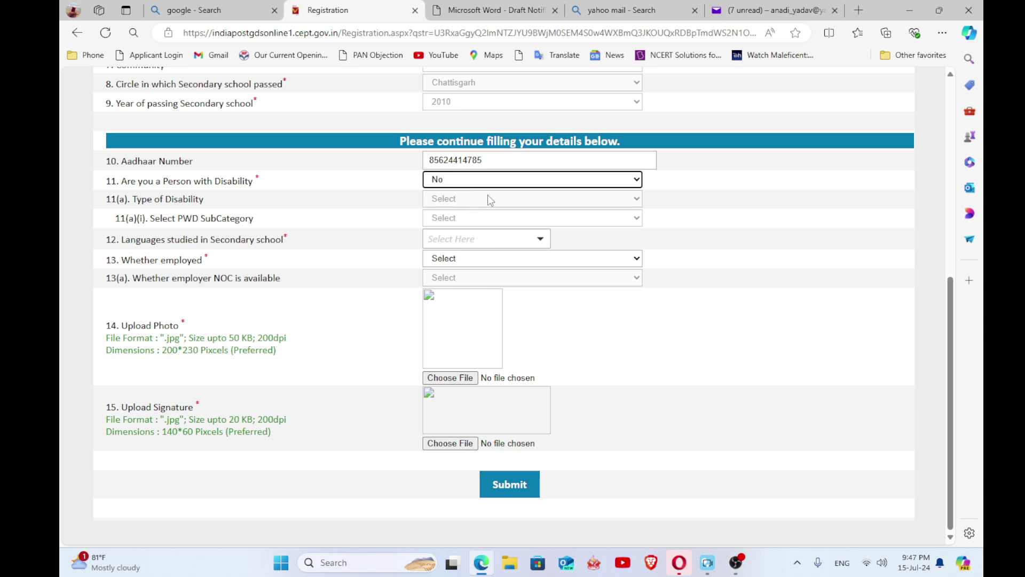
- Select Hindi as the language studied and confirm with OK
click(470, 239)
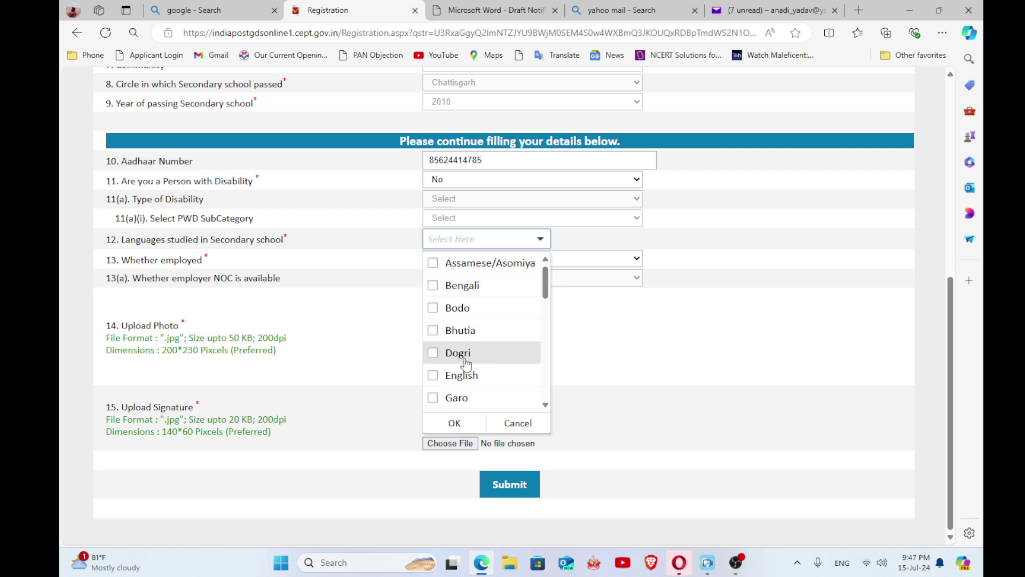
scroll(456, 369, down, 1)
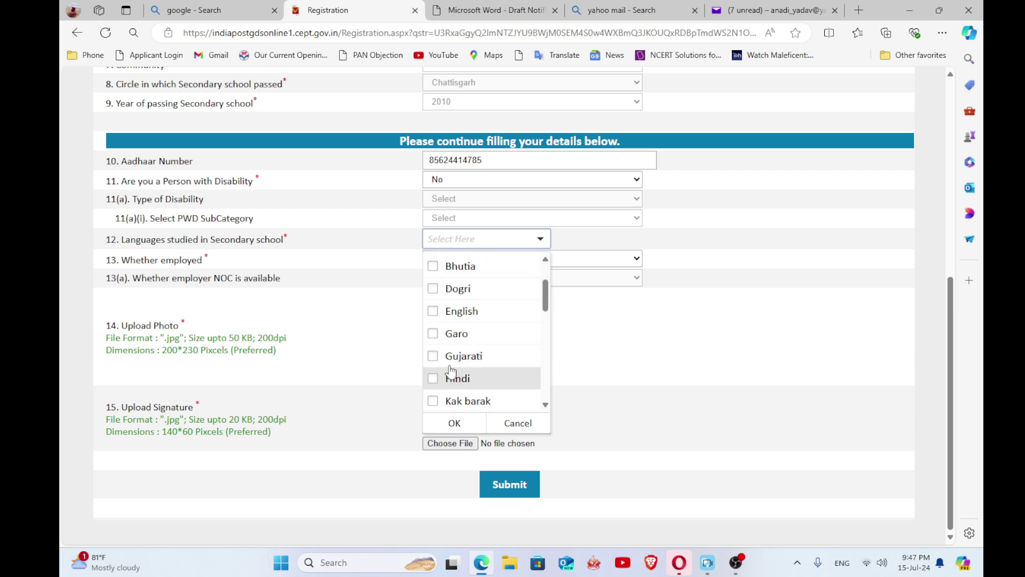
scroll(438, 318, down, 1)
click(437, 319)
click(456, 422)
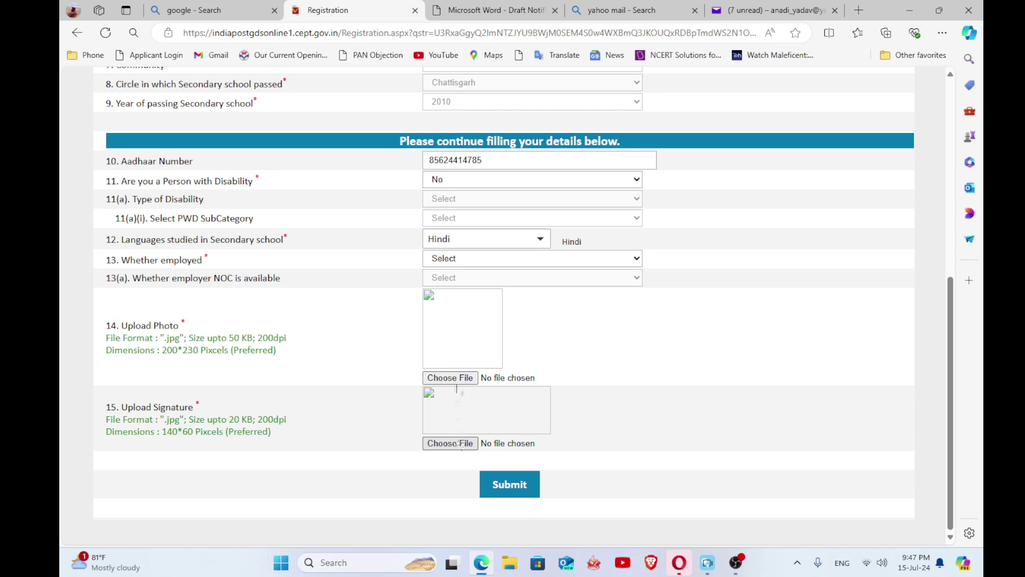
- Attach the photo and signature, set employment to No, and submit for review
click(455, 378)
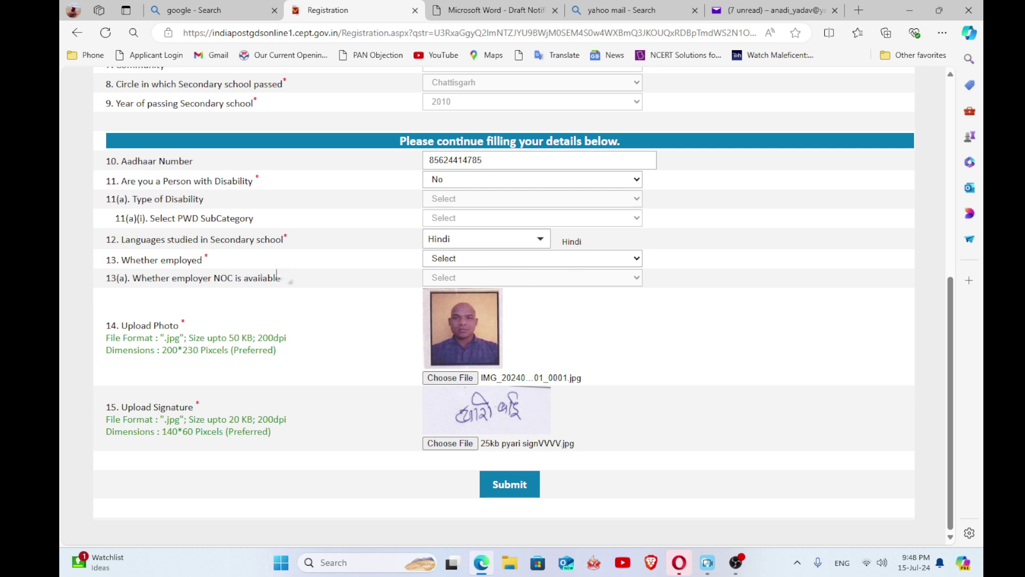
click(555, 259)
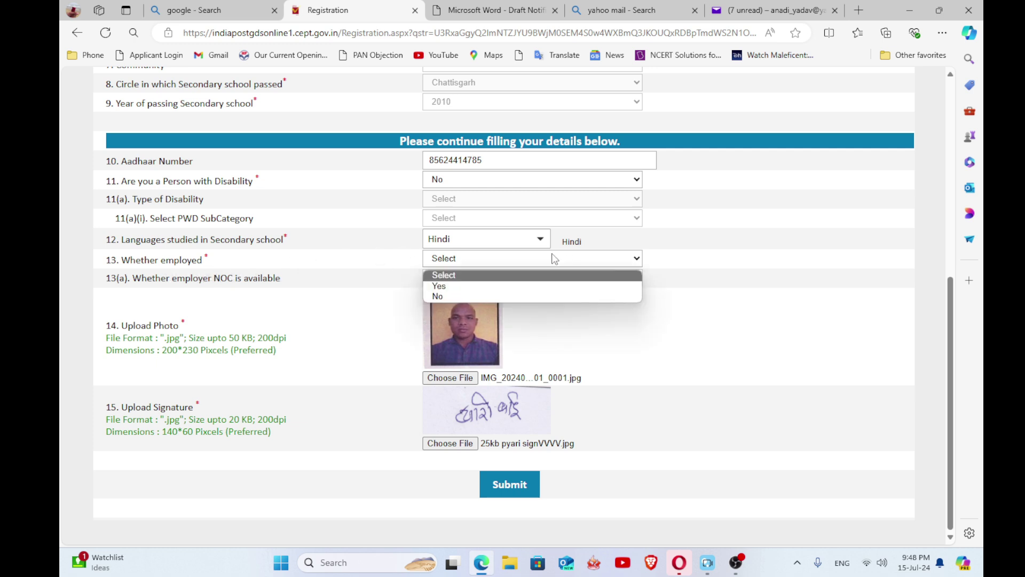
click(495, 296)
click(617, 124)
click(510, 484)
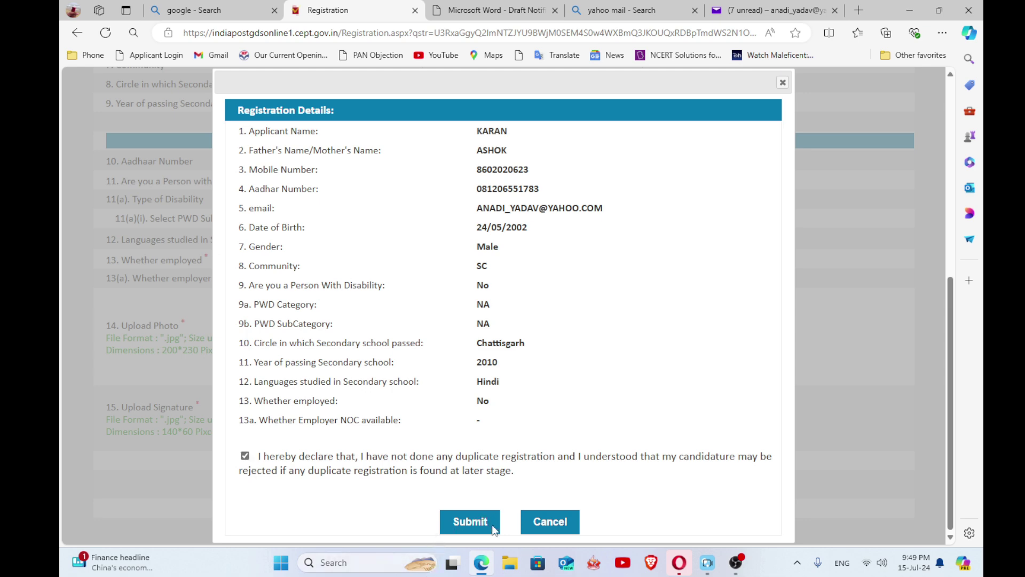
- Confirm the Registration Details and select the newly assigned registration number
click(470, 521)
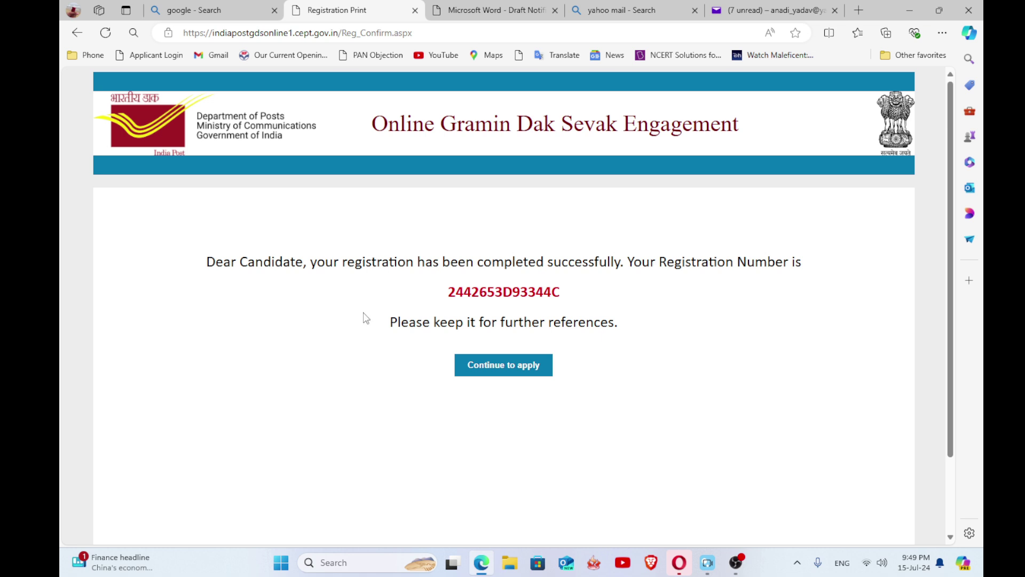
drag(446, 291, 566, 315)
- Copy the registration number, continue to apply, and submit Chattisgarh circle verification for an OTP
key(ctrl+c)
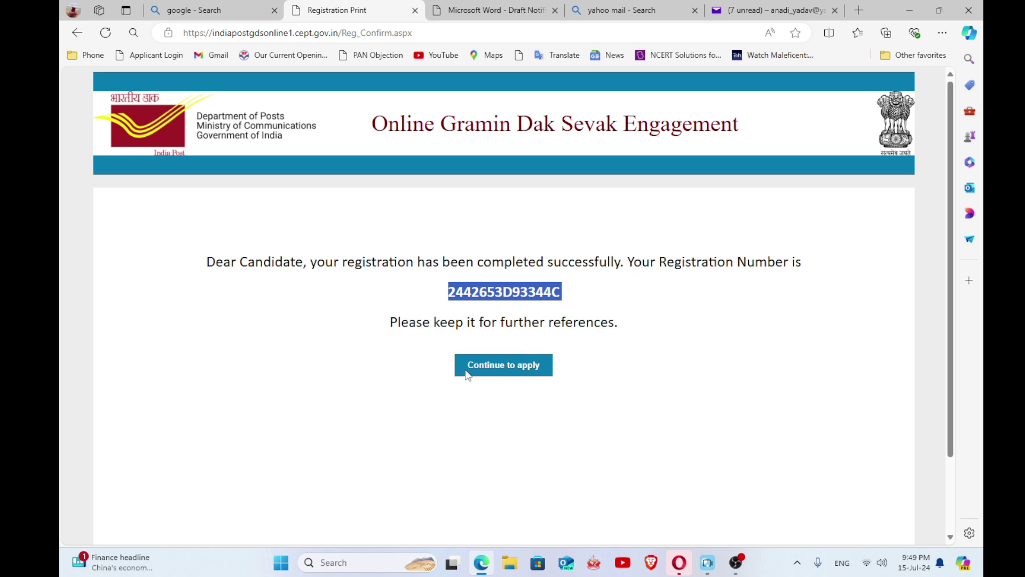
click(519, 371)
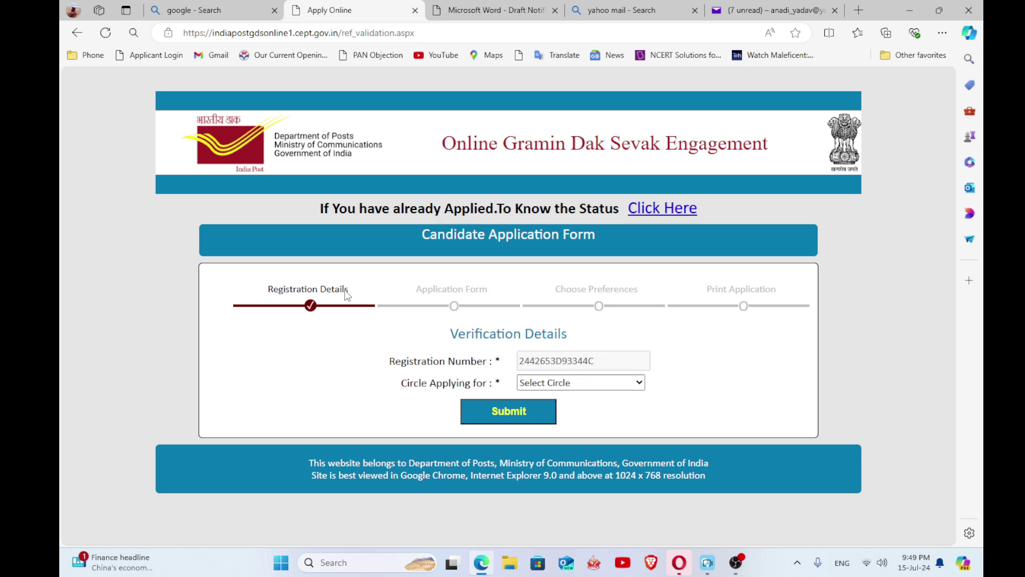
click(618, 384)
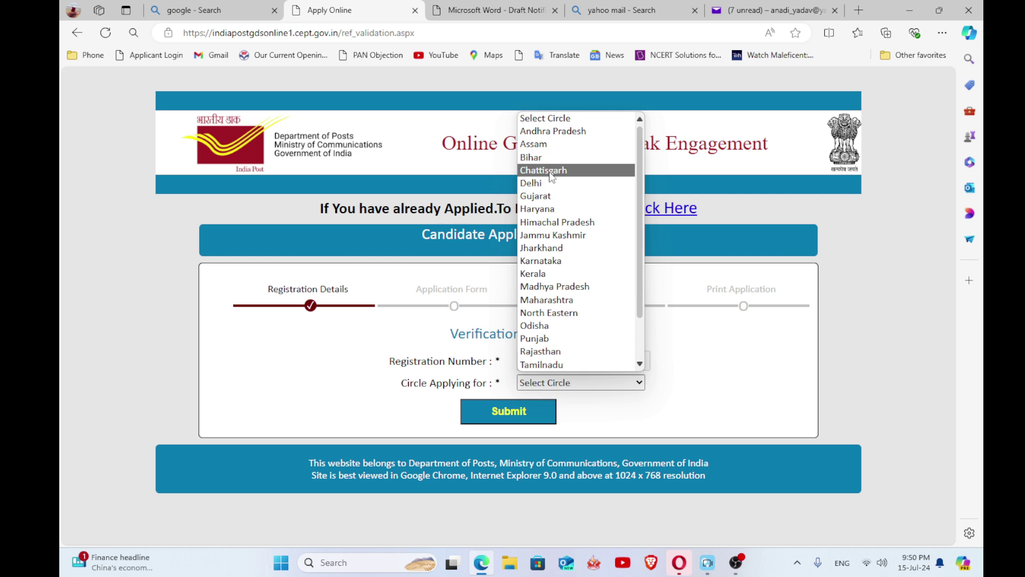
click(550, 172)
click(489, 421)
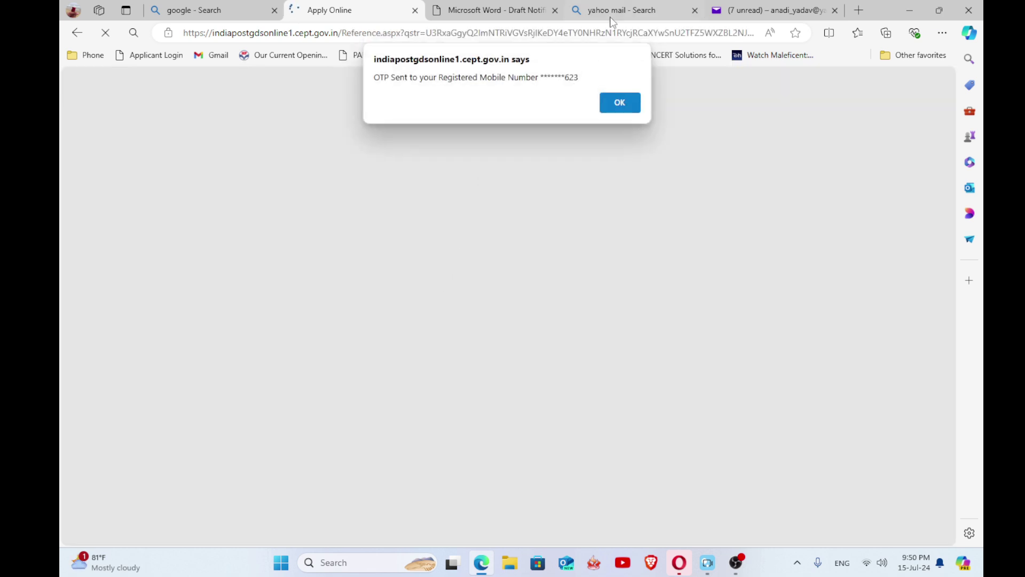
- Paste the received OTP, fill in the captcha, and proceed to the Application Form
click(623, 105)
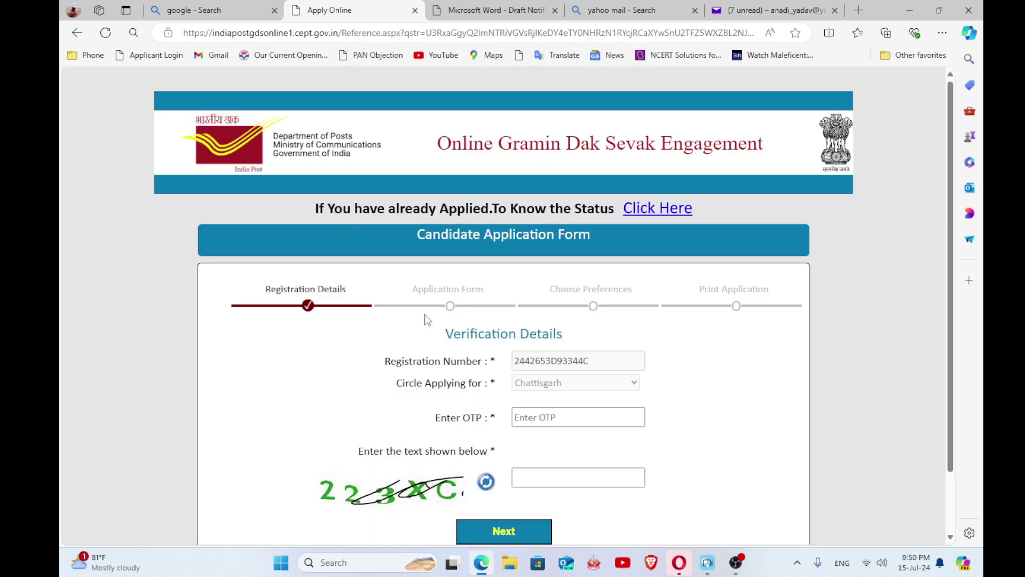
scroll(424, 320, down, 1)
click(534, 347)
key(ctrl+v)
click(548, 411)
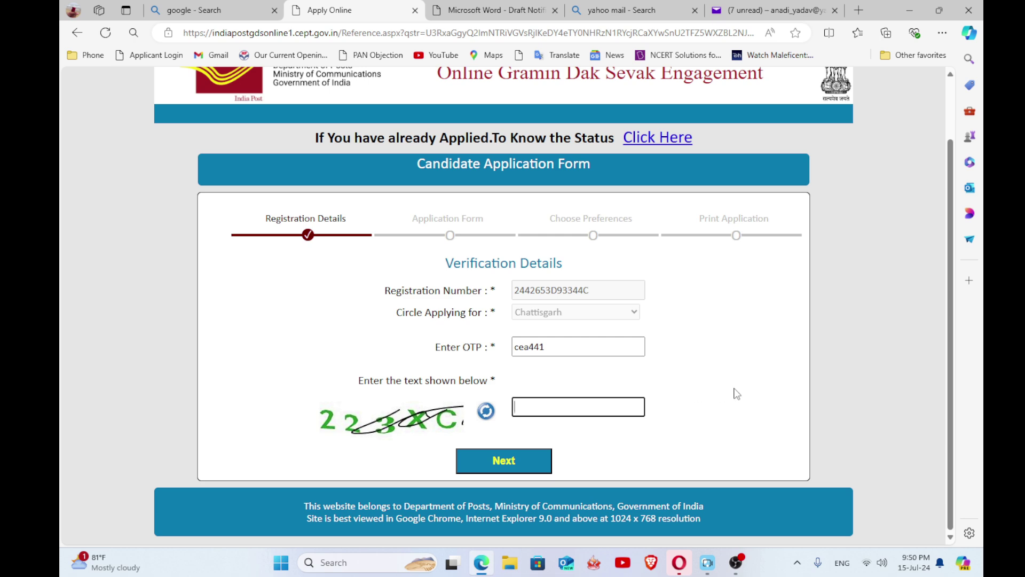
text(223XC)
click(521, 459)
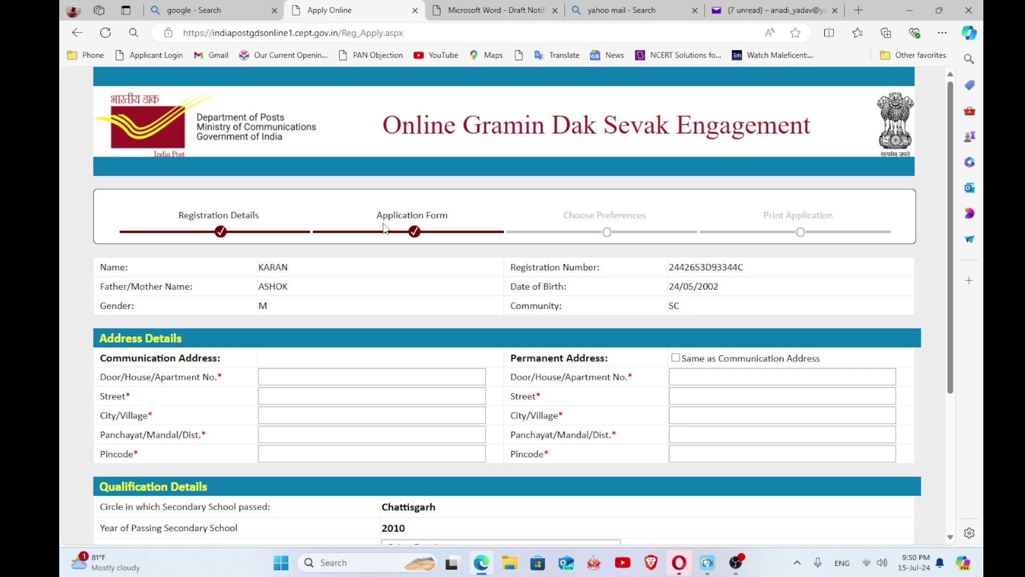
- Fill the communication address from saved autofill data and copy it to the permanent address
scroll(419, 314, down, 2)
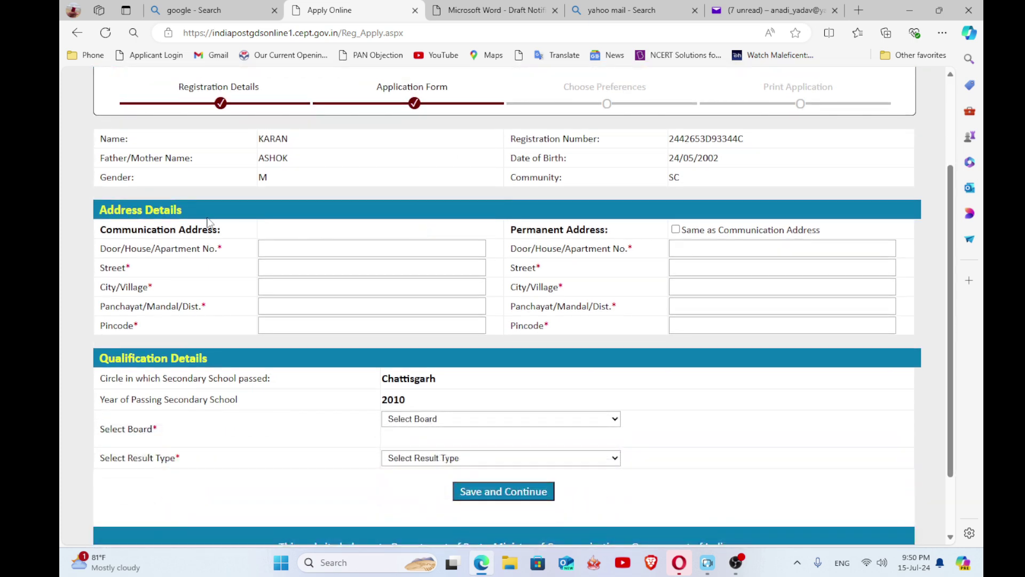
click(301, 249)
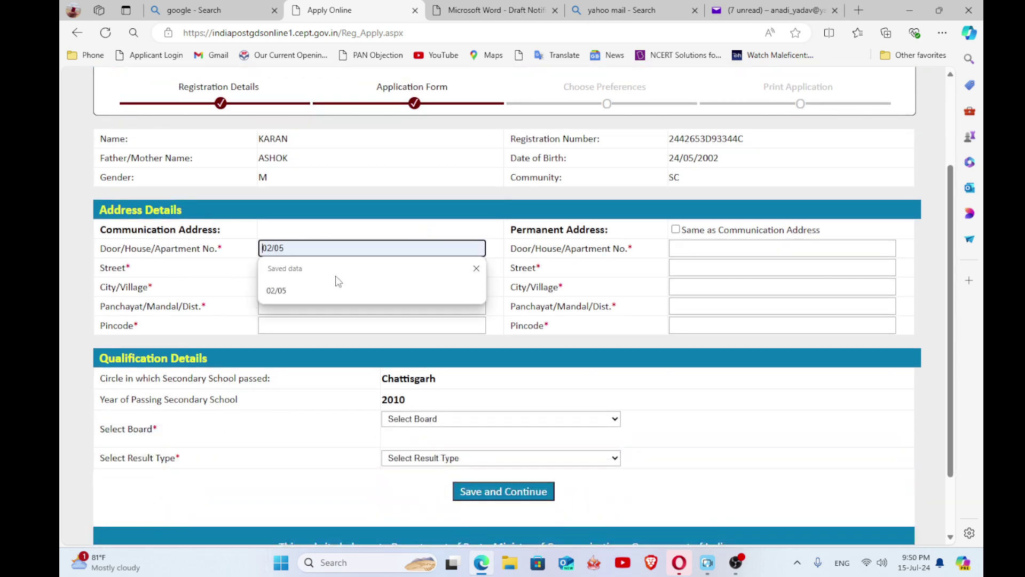
click(277, 291)
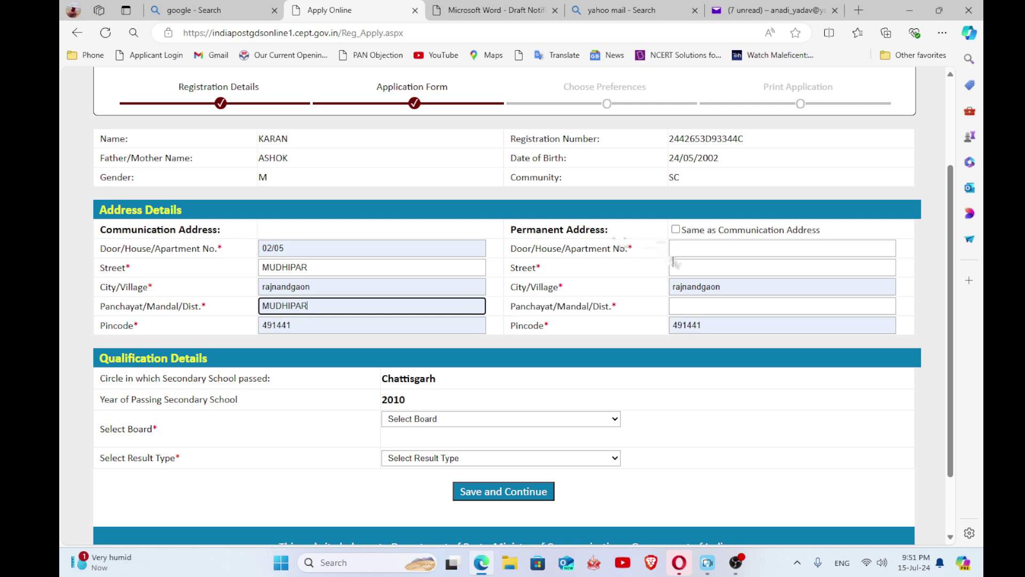
click(676, 229)
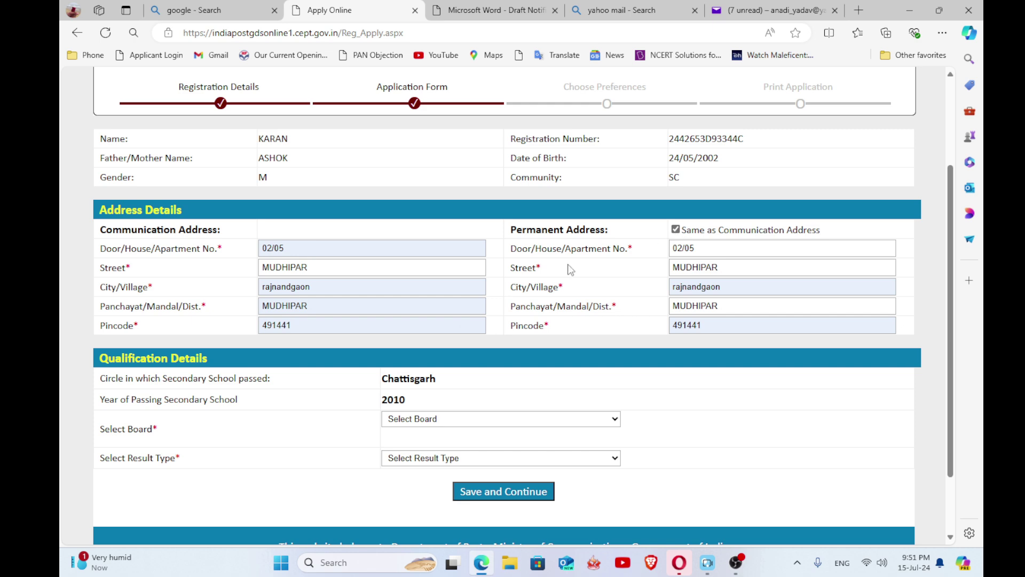
scroll(363, 247, down, 2)
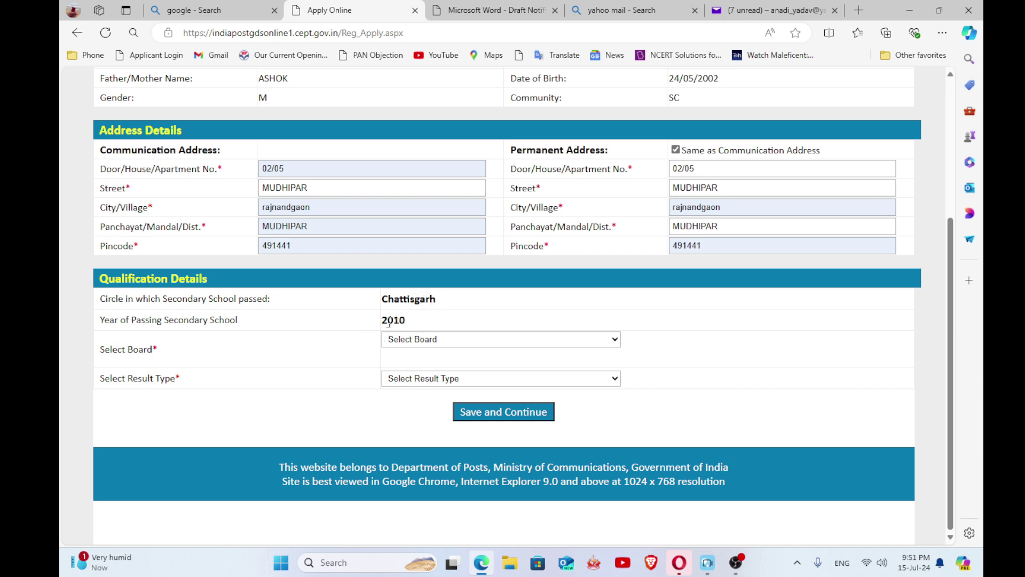
click(599, 339)
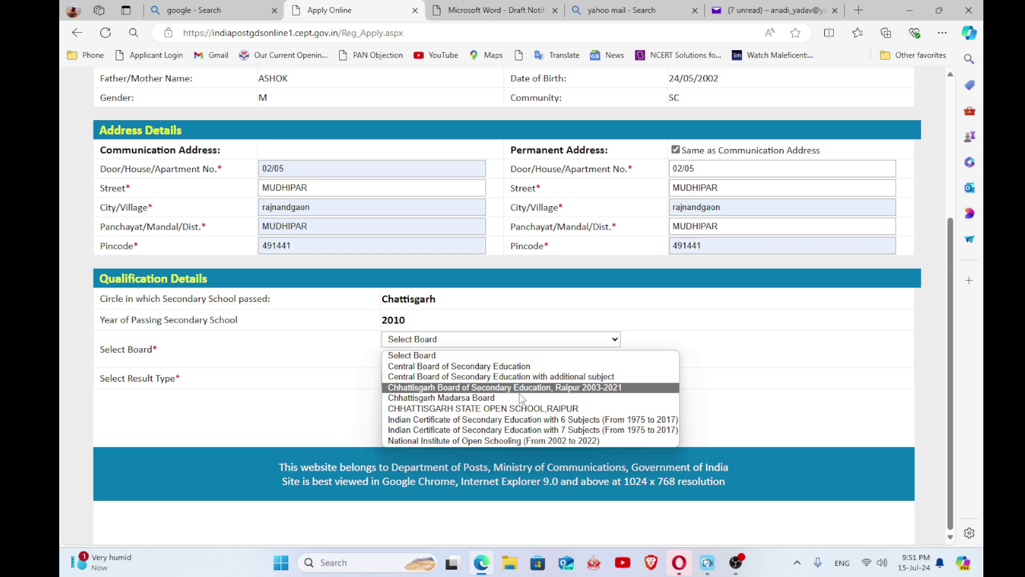
- Choose Chhattisgarh Board of Secondary Education and set the result type to Marks
click(569, 389)
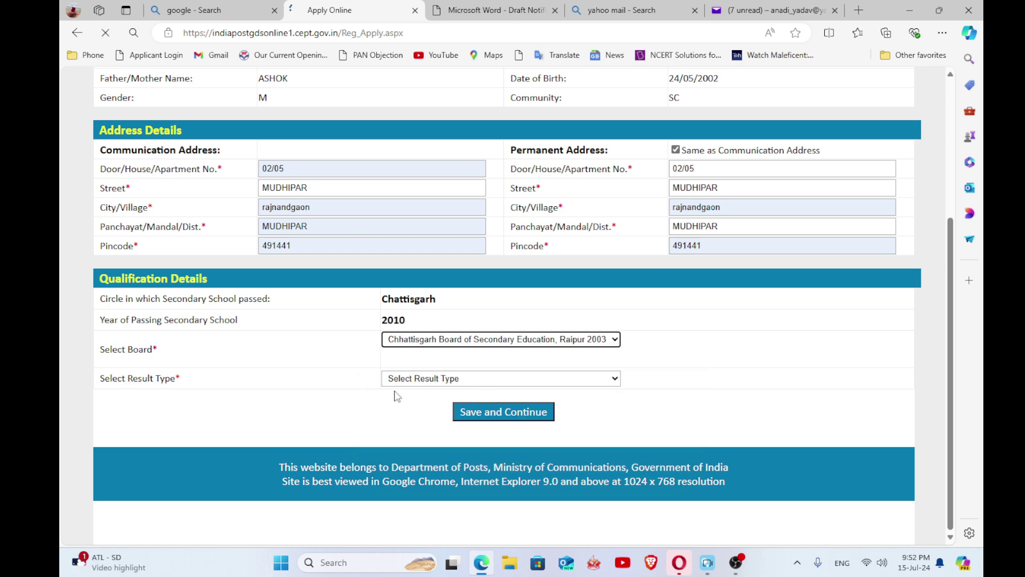
click(525, 382)
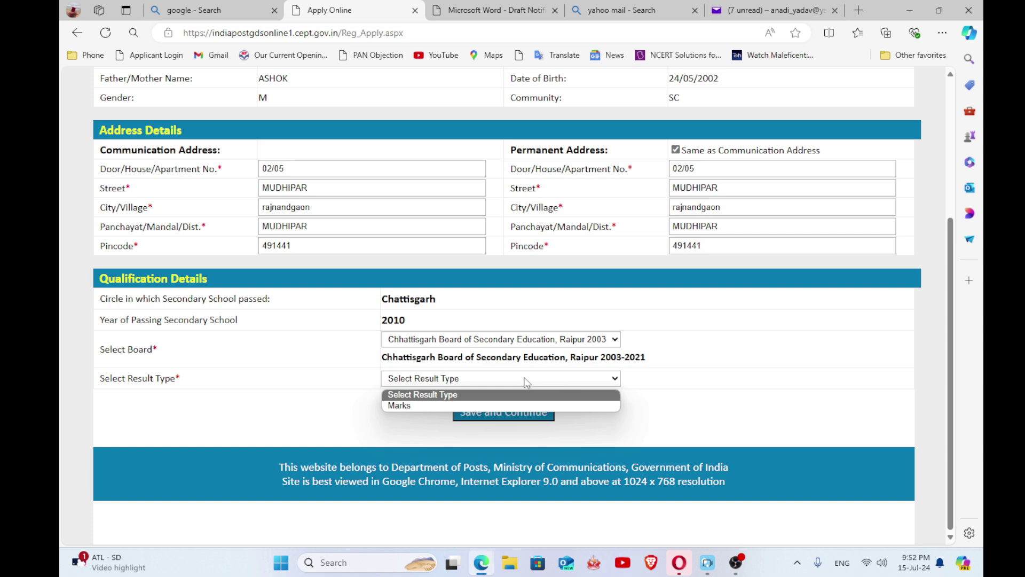
click(422, 405)
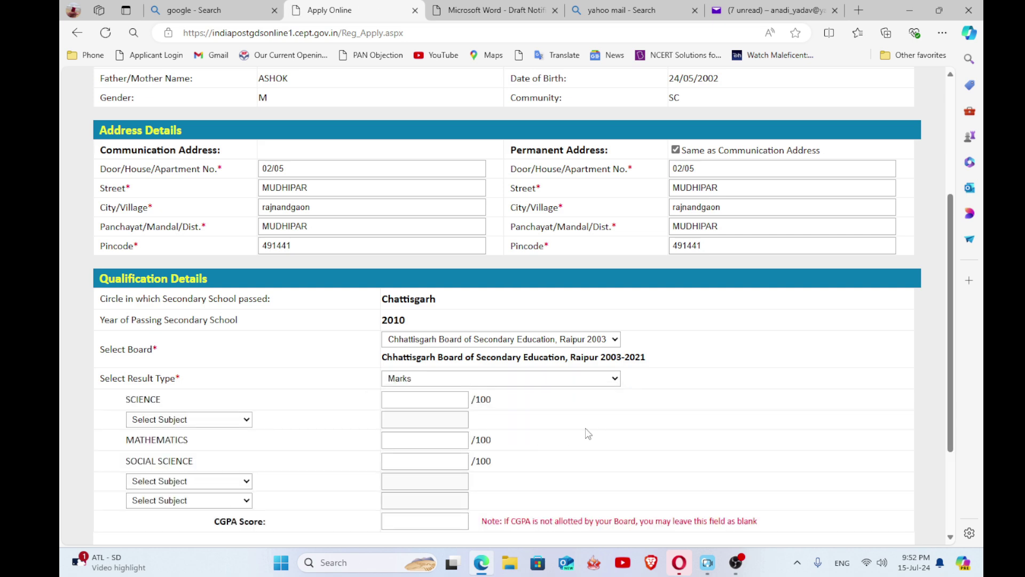
scroll(588, 434, down, 3)
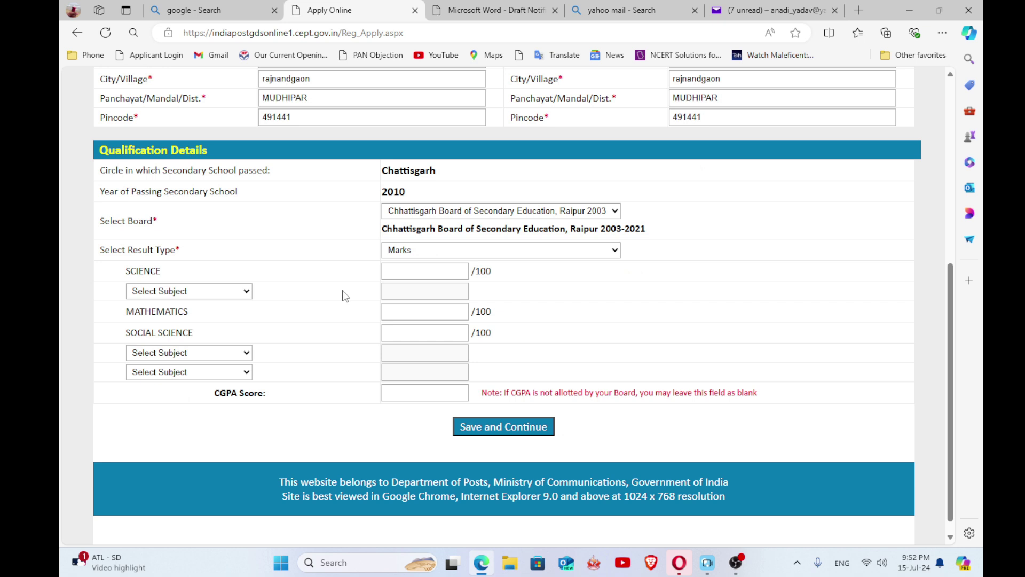
- Enter 10th marks: Science 75, English SPL 95, Mathematics 85, Social Science 78
click(417, 271)
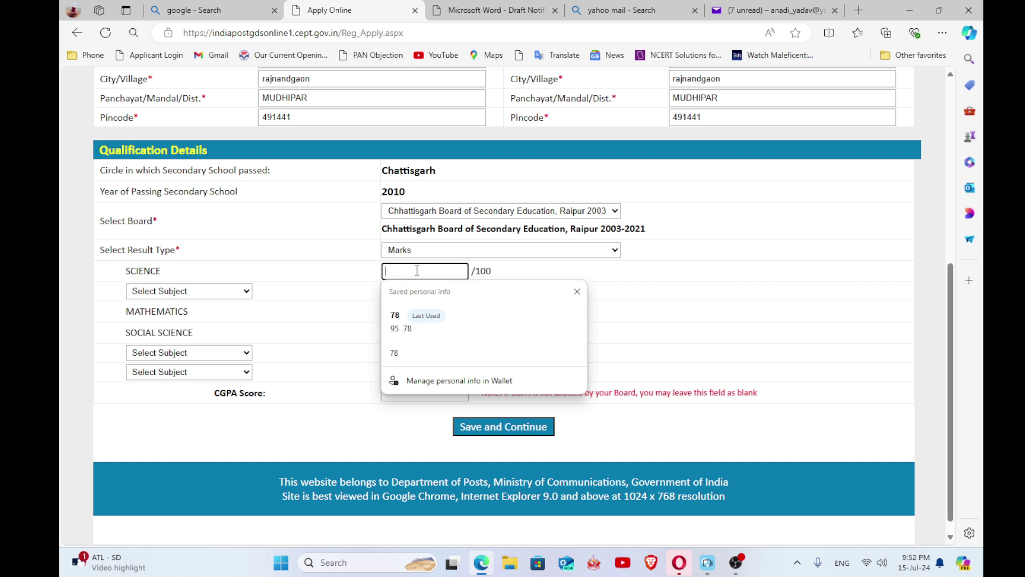
text(75)
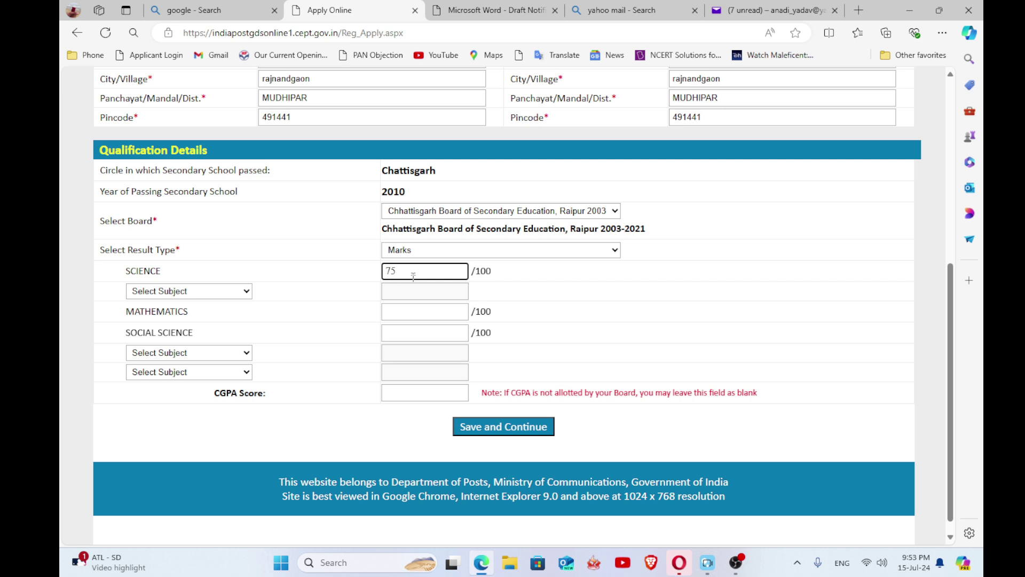
click(240, 291)
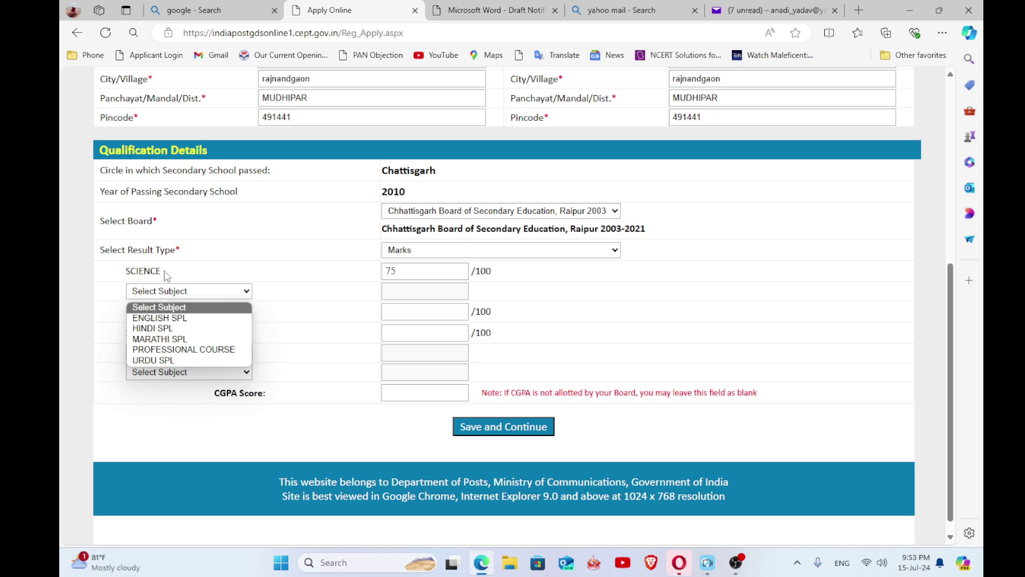
click(203, 319)
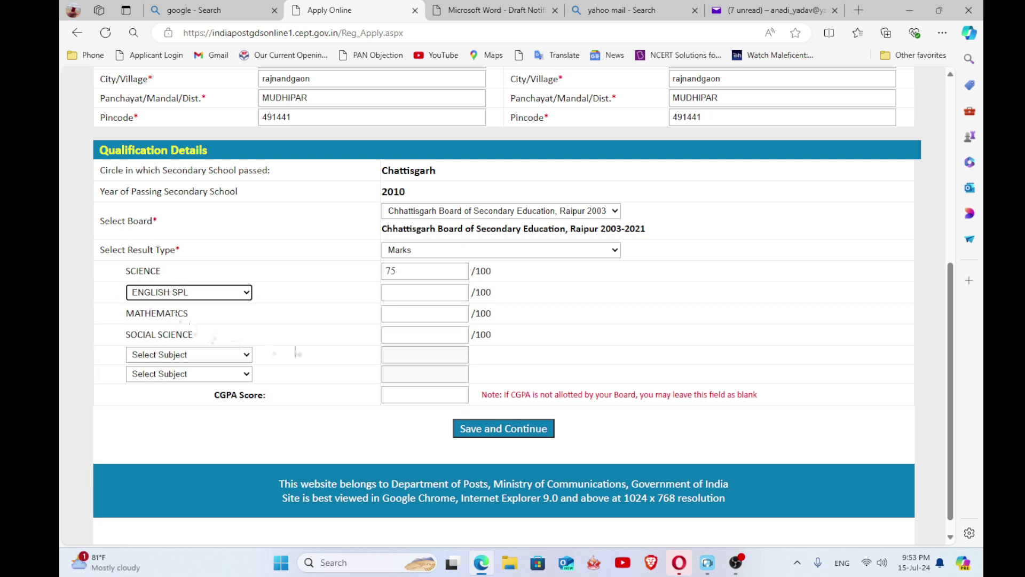
click(397, 292)
text(95)
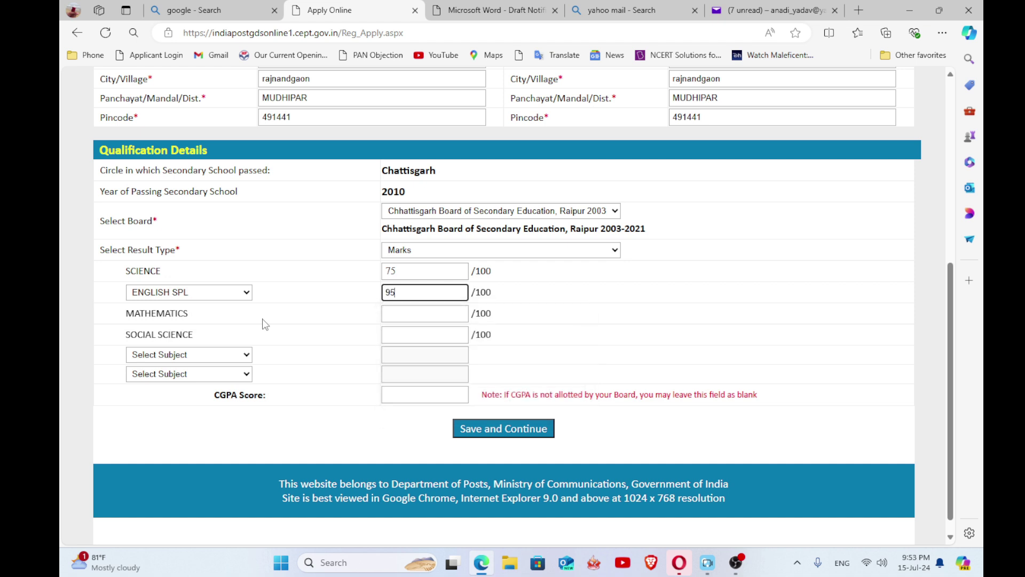
click(390, 312)
text(85)
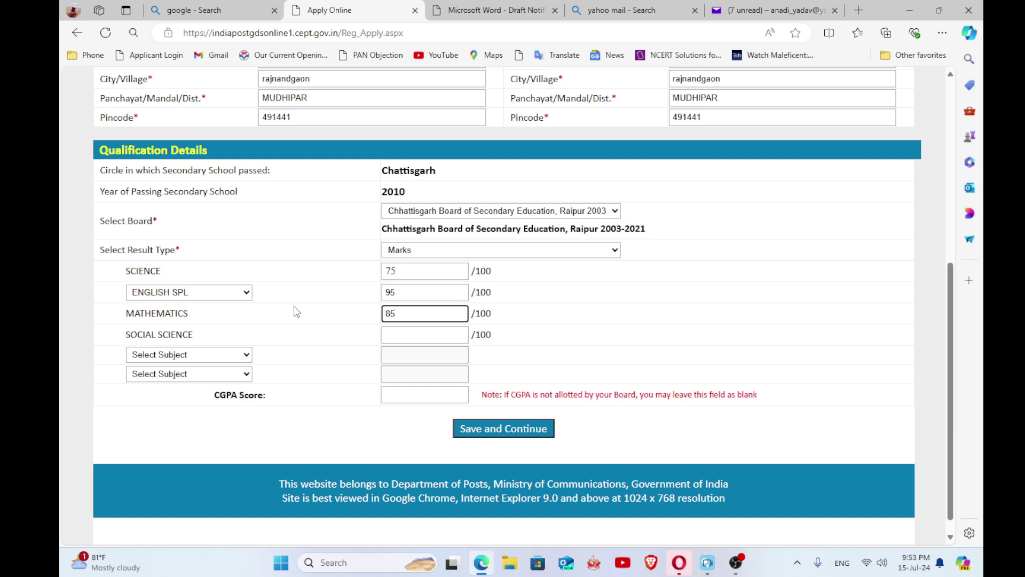
key(Tab)
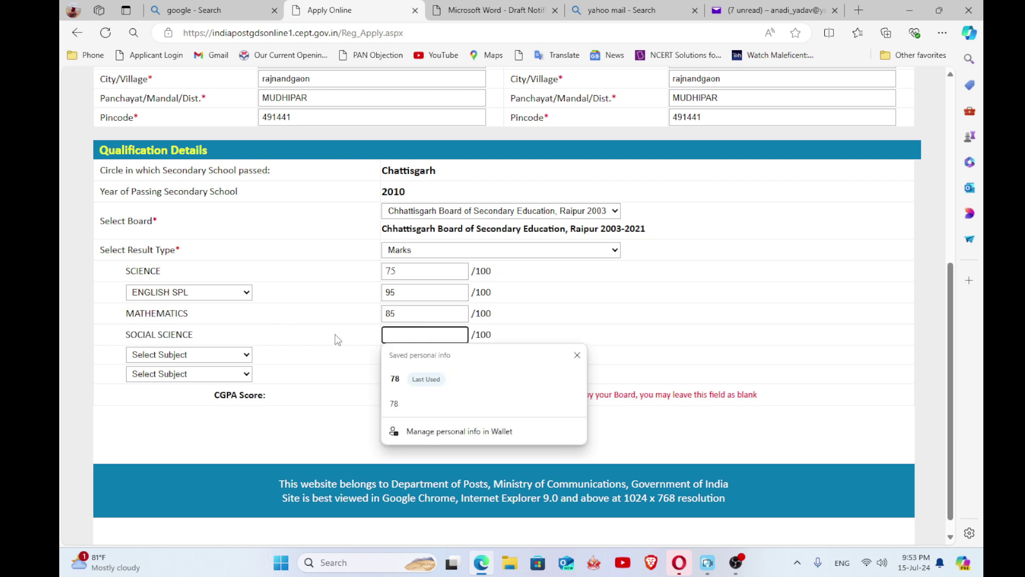
text(78)
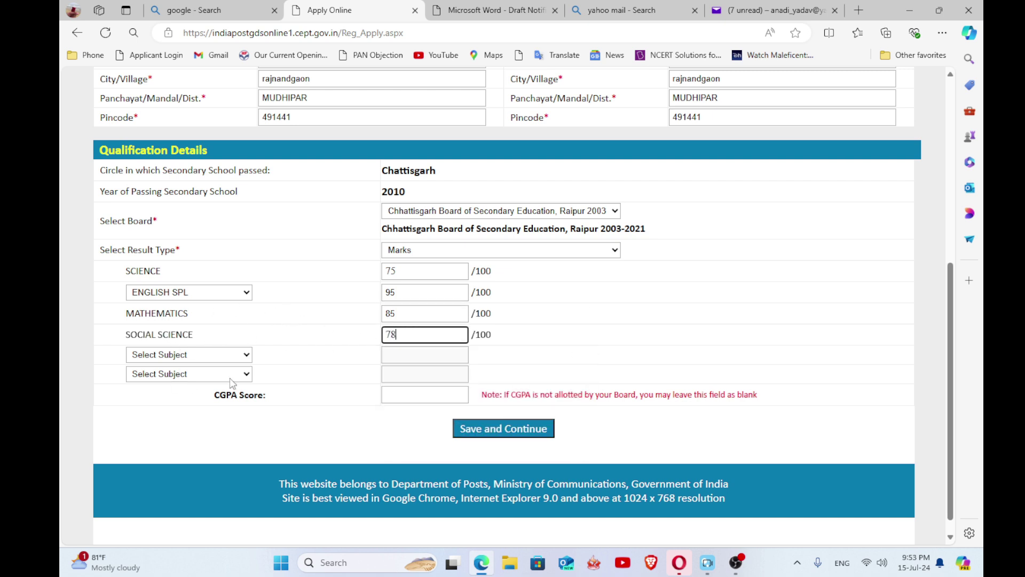
- Add language subjects Hindi GEN with 59 marks and Sanskrit GEN with 88 marks
click(243, 355)
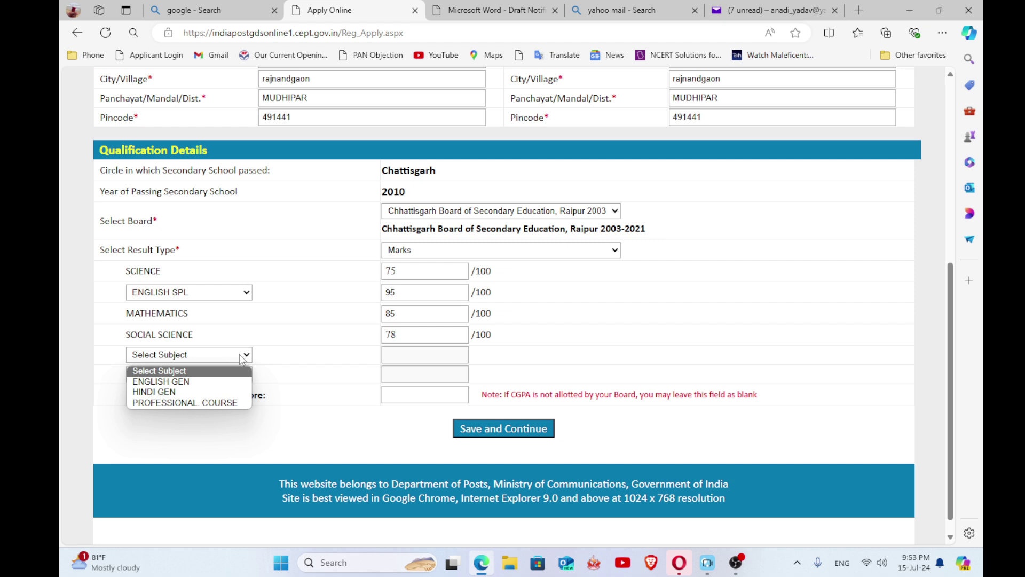
click(200, 382)
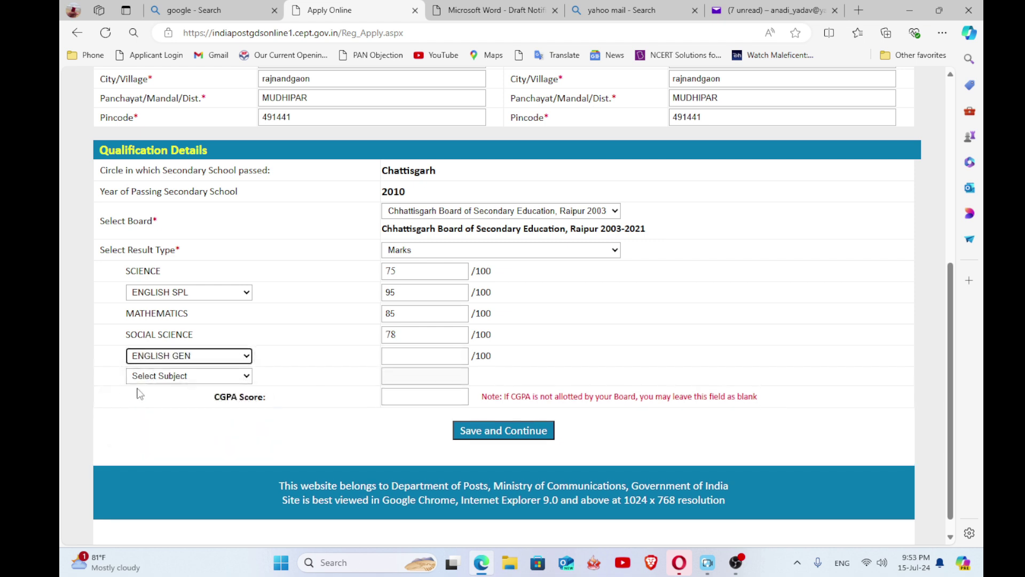
click(223, 359)
click(197, 393)
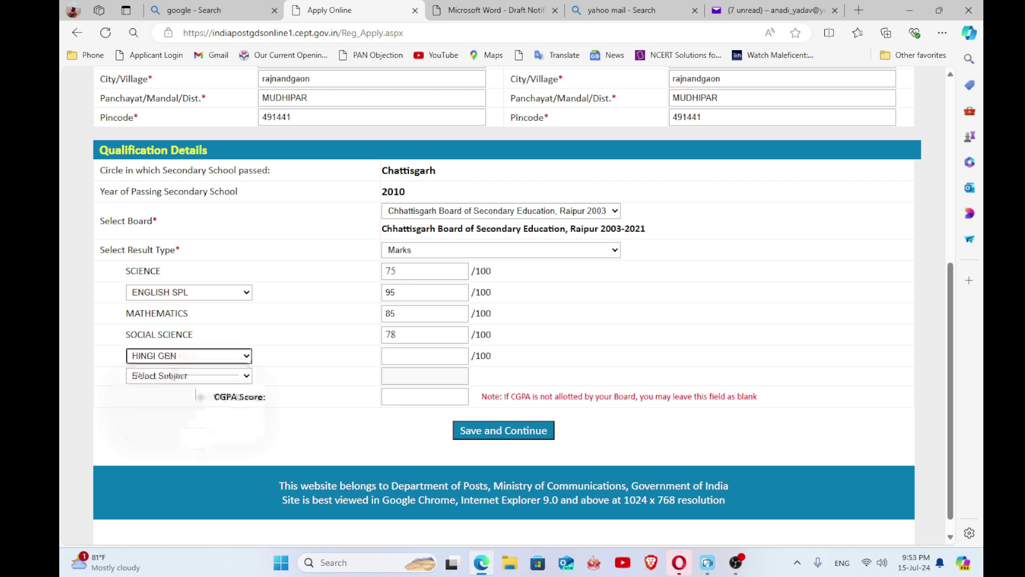
click(437, 355)
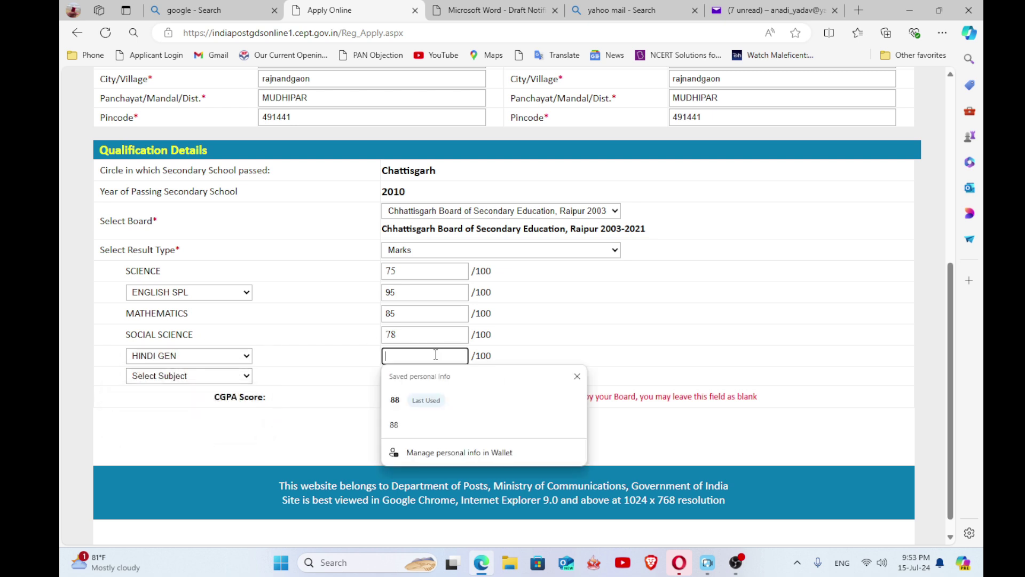
text(59)
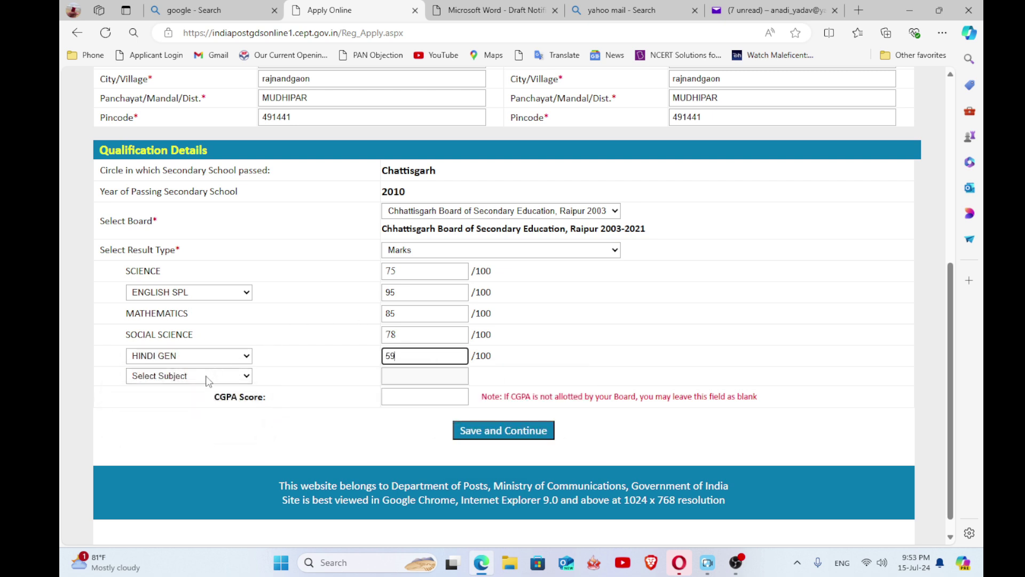
click(212, 377)
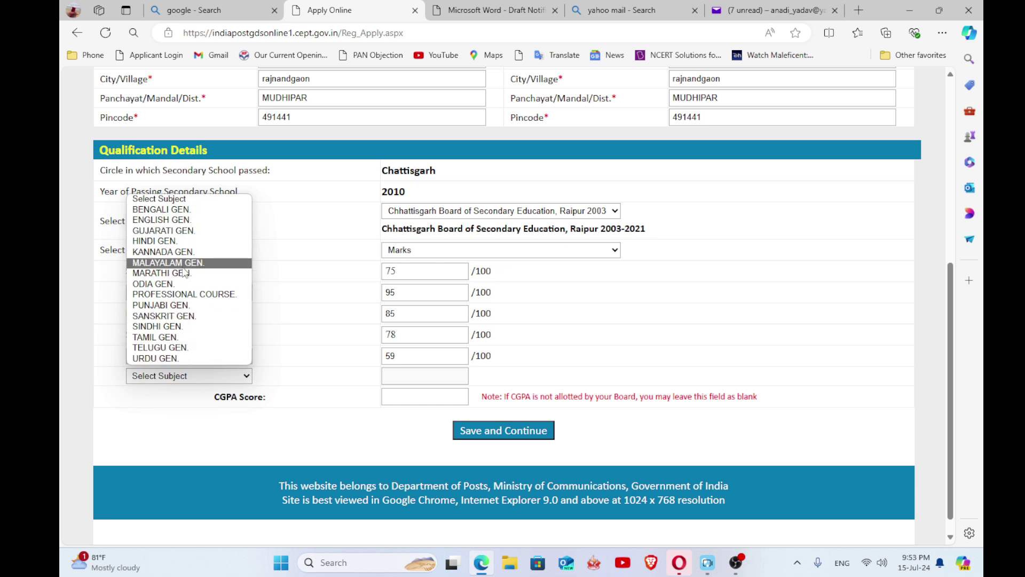
click(163, 316)
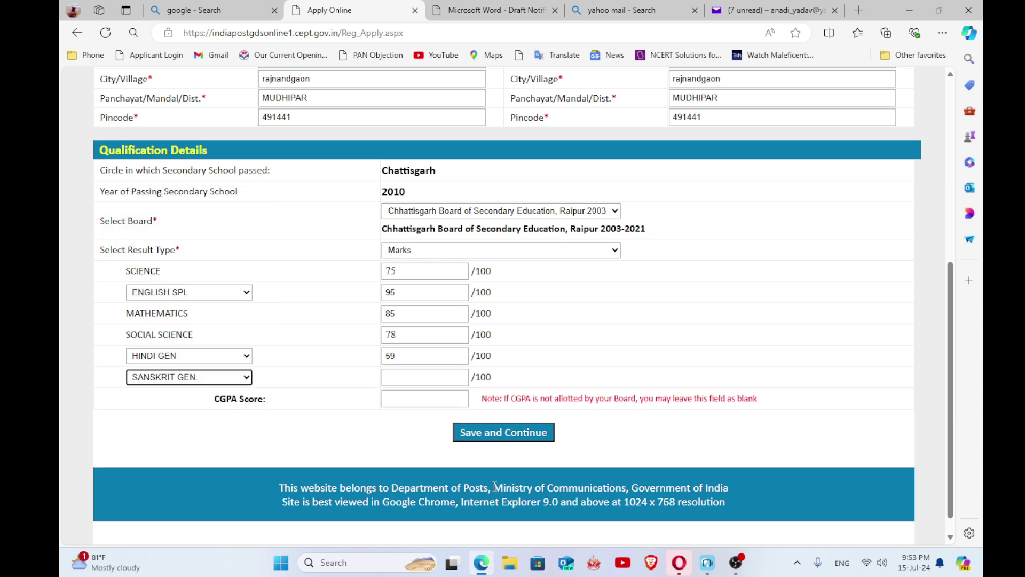
click(423, 379)
text(88)
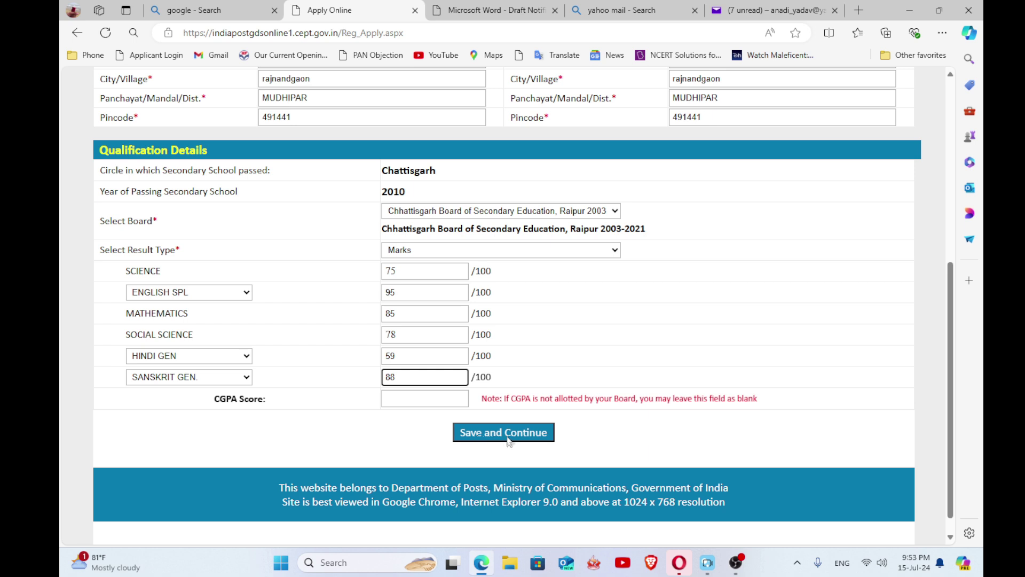
- Save qualification details, then select Bastar Division to show its eligible posts table
click(525, 435)
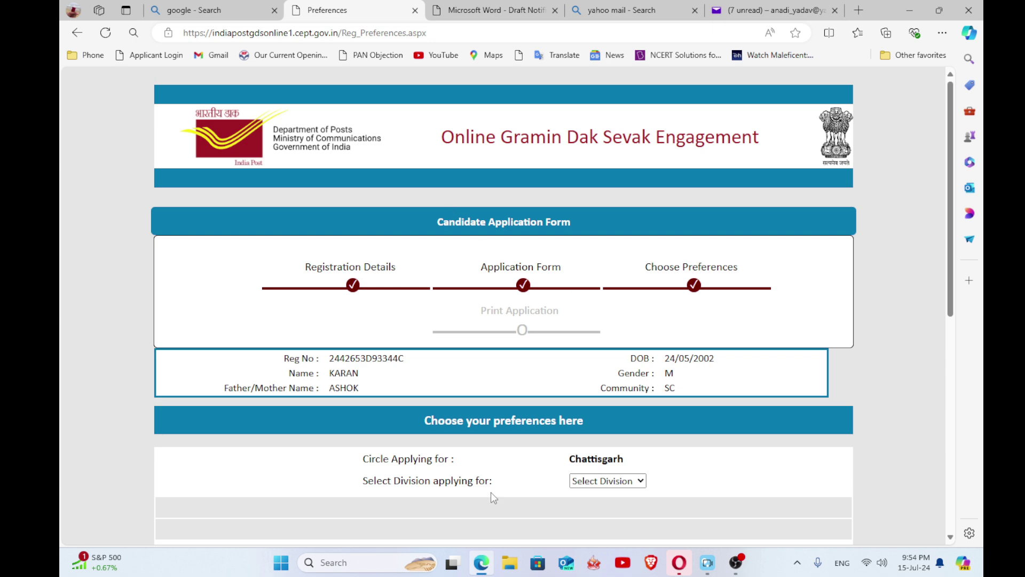
scroll(582, 358, down, 3)
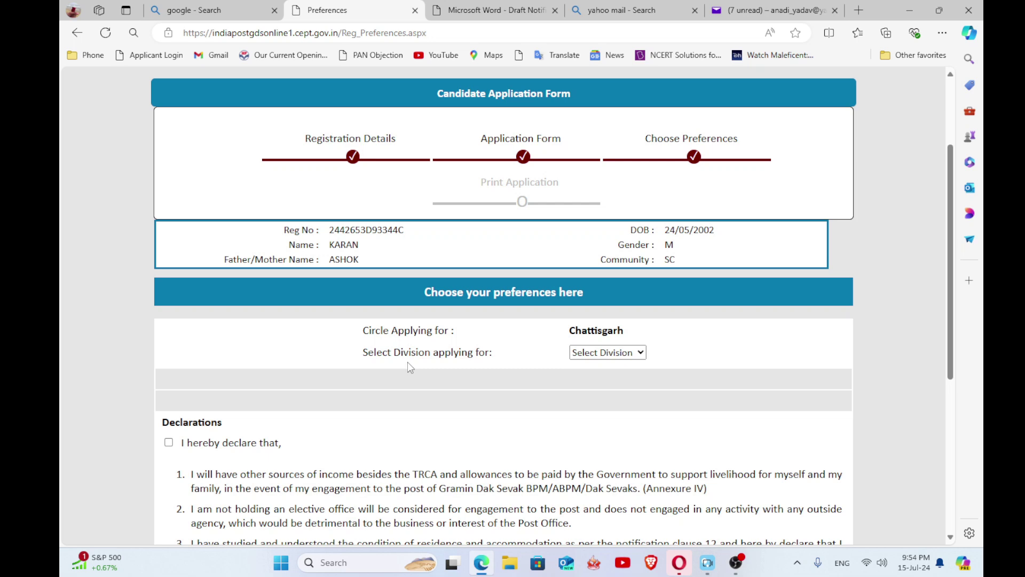
click(619, 352)
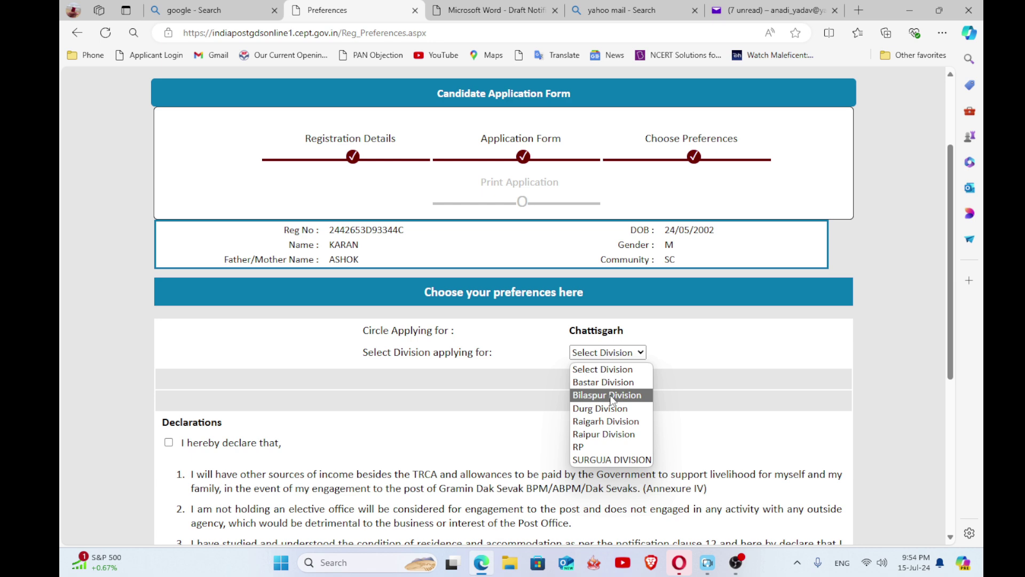
click(606, 383)
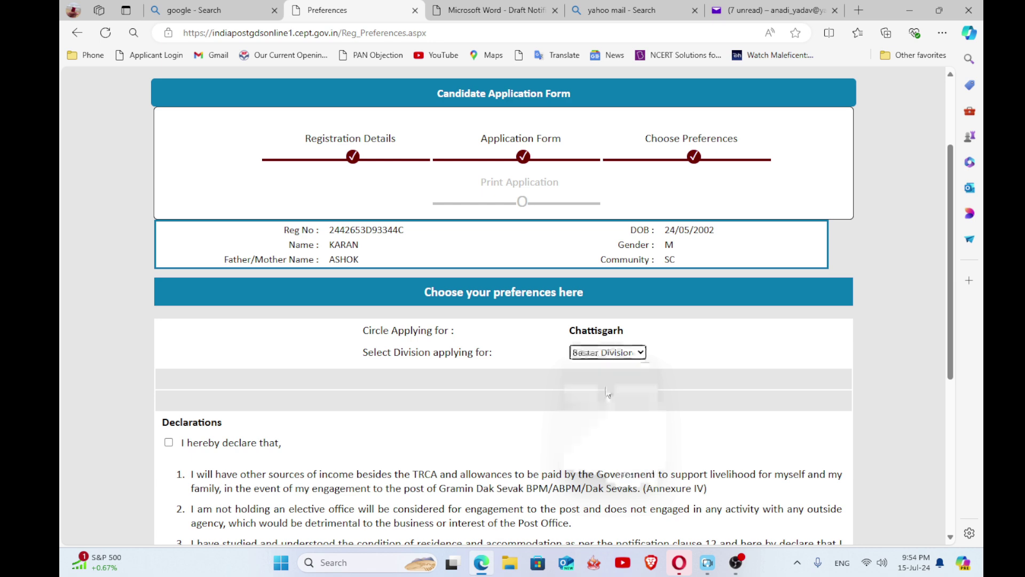
scroll(449, 389, down, 3)
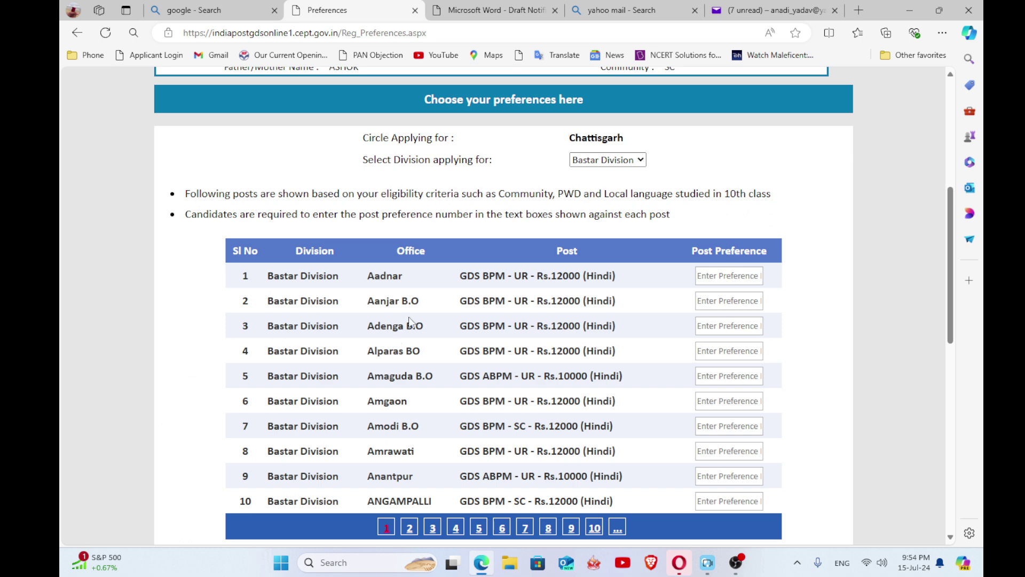
scroll(406, 323, down, 2)
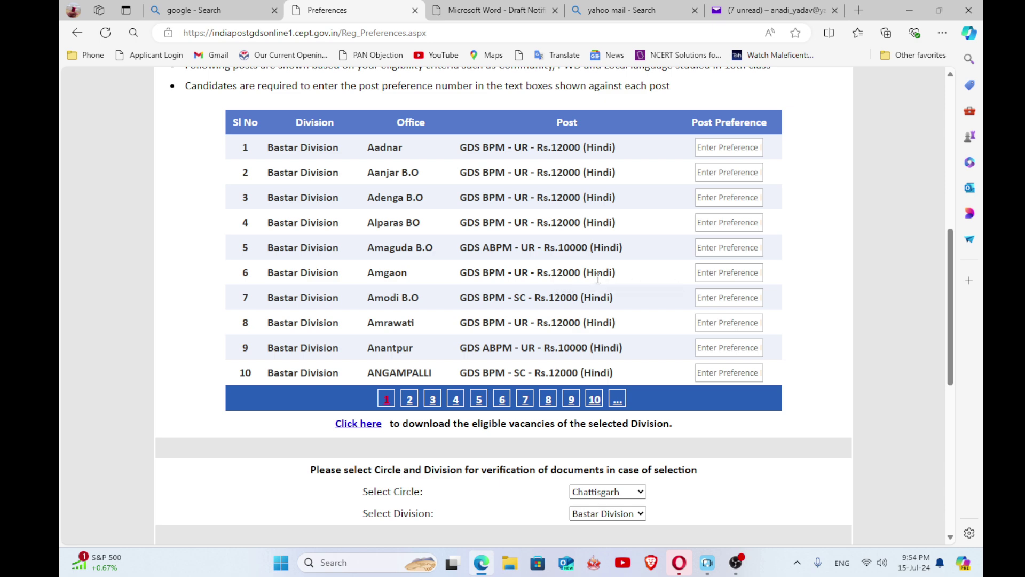
- Fill preferences for Amgaon, Amaguda B.O and Alparas BO with saved values 1, 2, 3
click(727, 273)
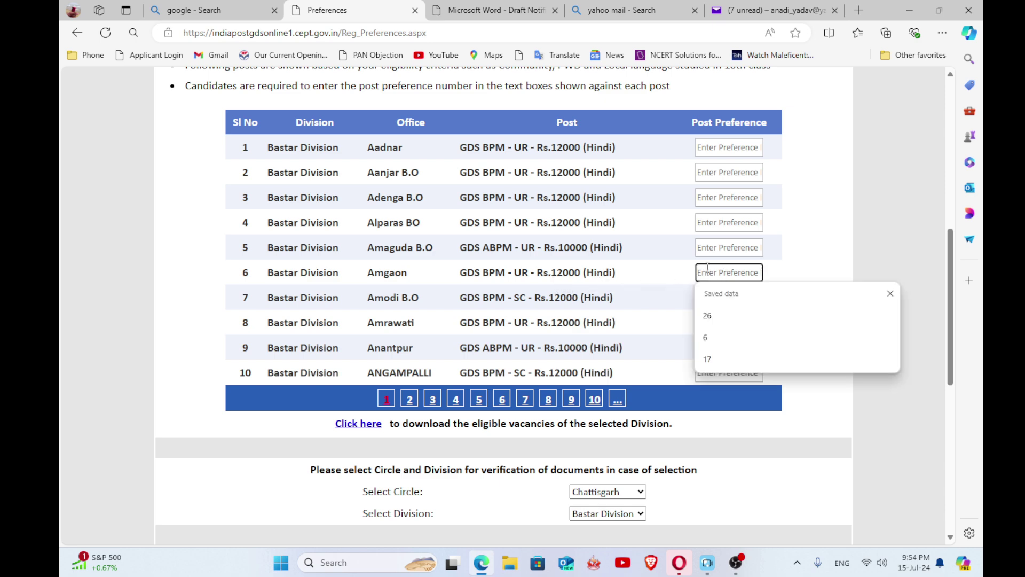
text(6)
key(shift+Tab)
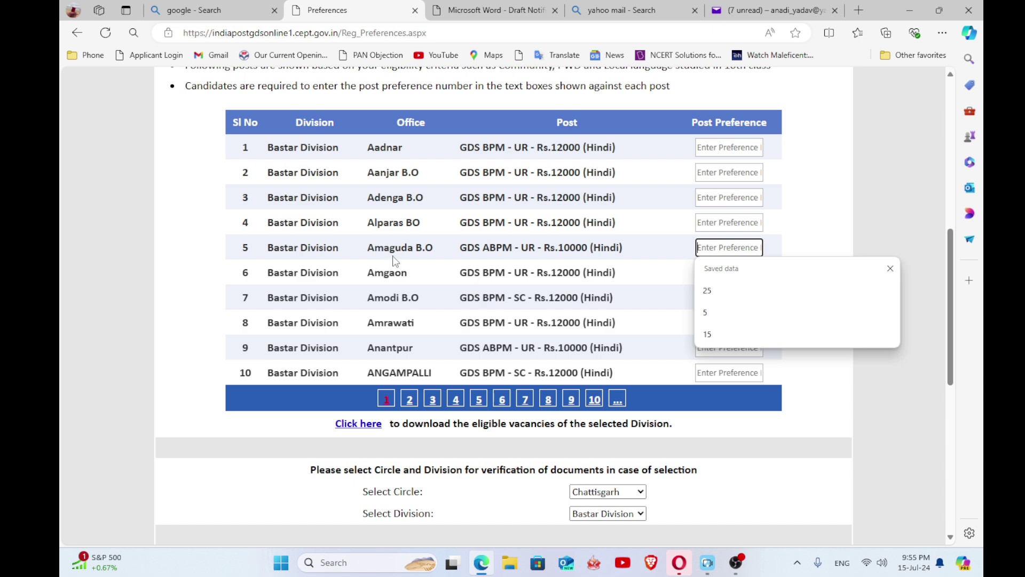
text(25)
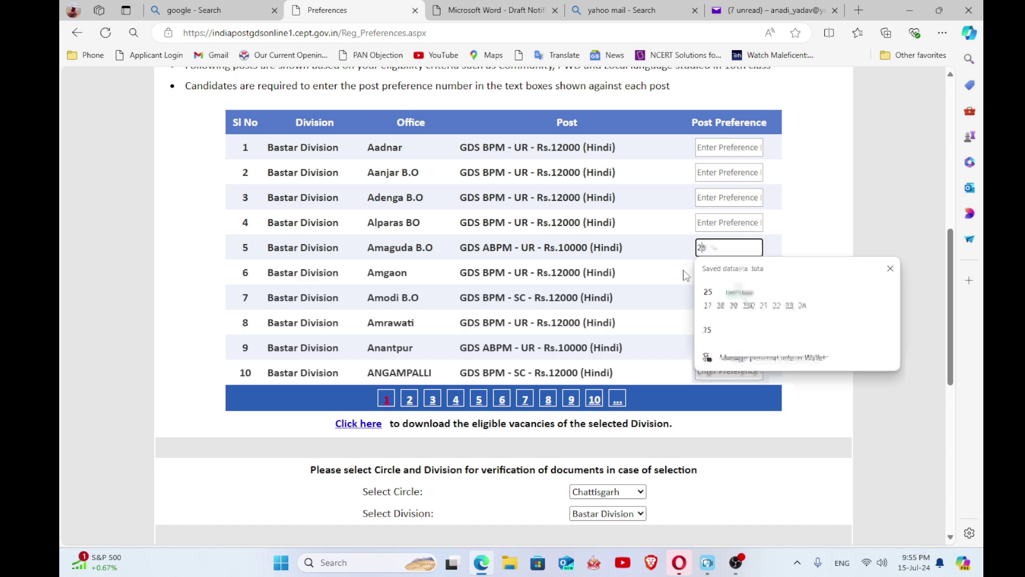
click(715, 224)
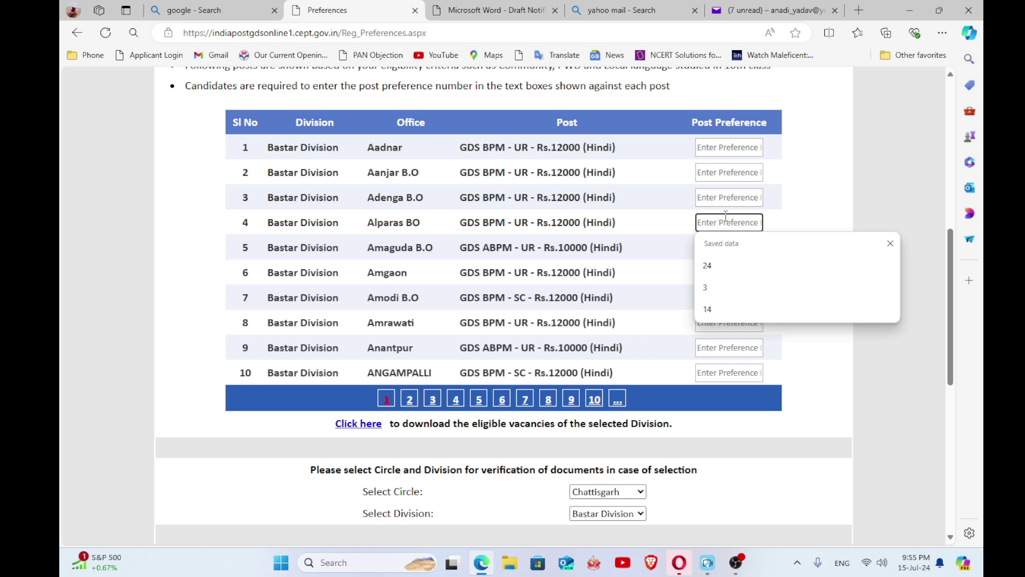
key(Down)
key(Down)
key(Return)
- Set Adenga B.O to preference 6 and Aanjar B.O to 9 using saved entries
click(716, 197)
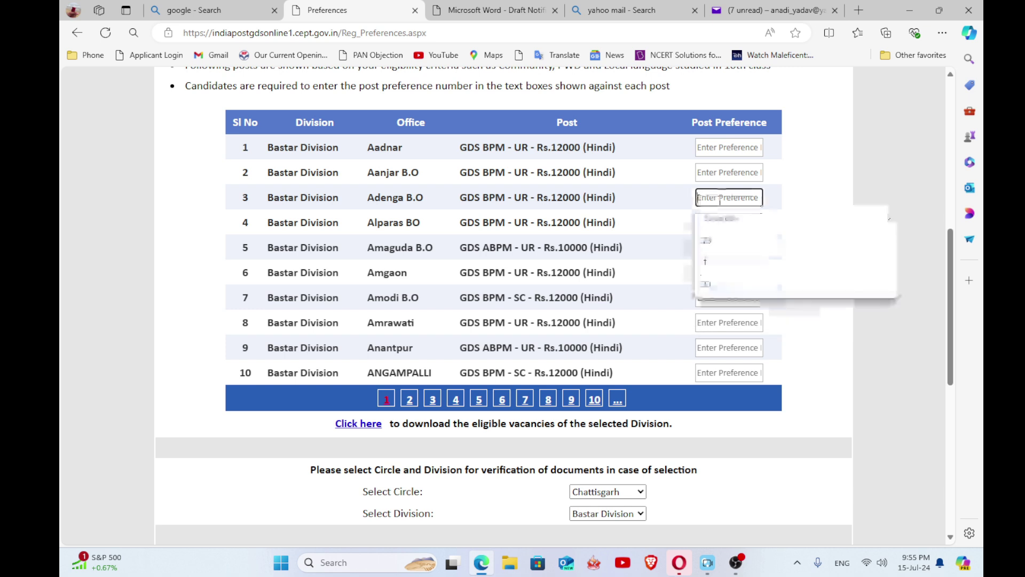
text(4)
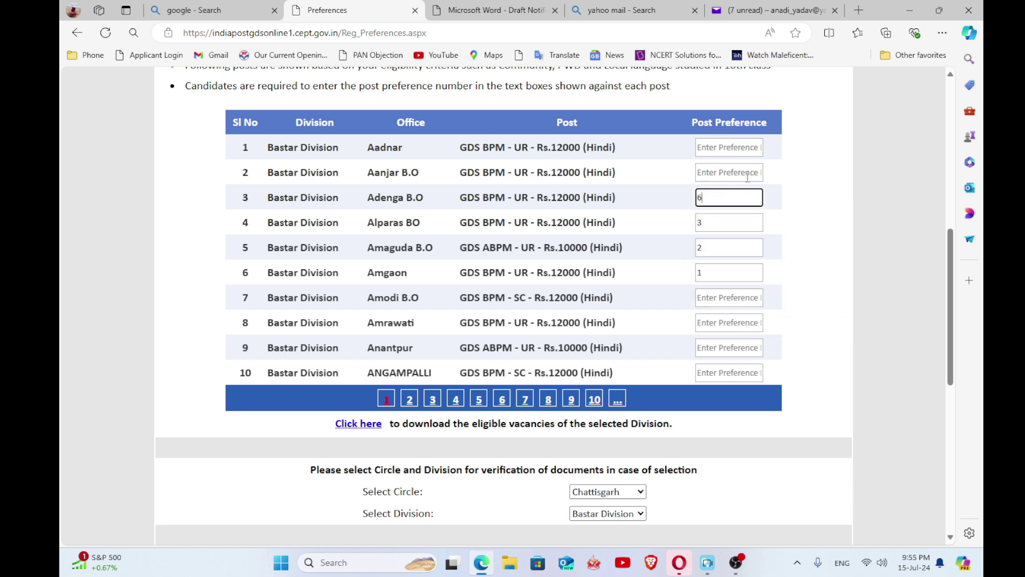
click(713, 173)
key(Down)
key(Down)
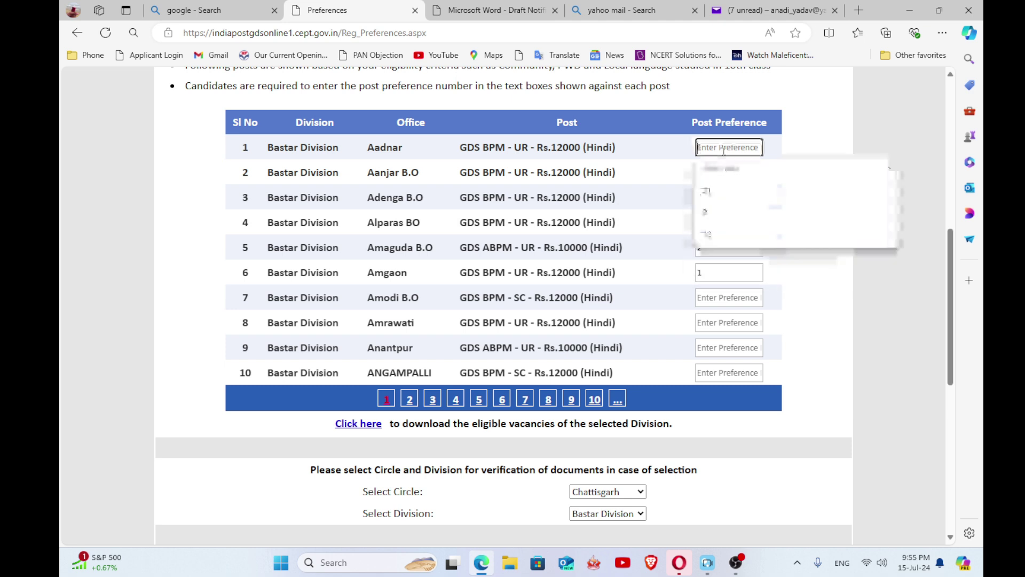
key(Return)
click(729, 297)
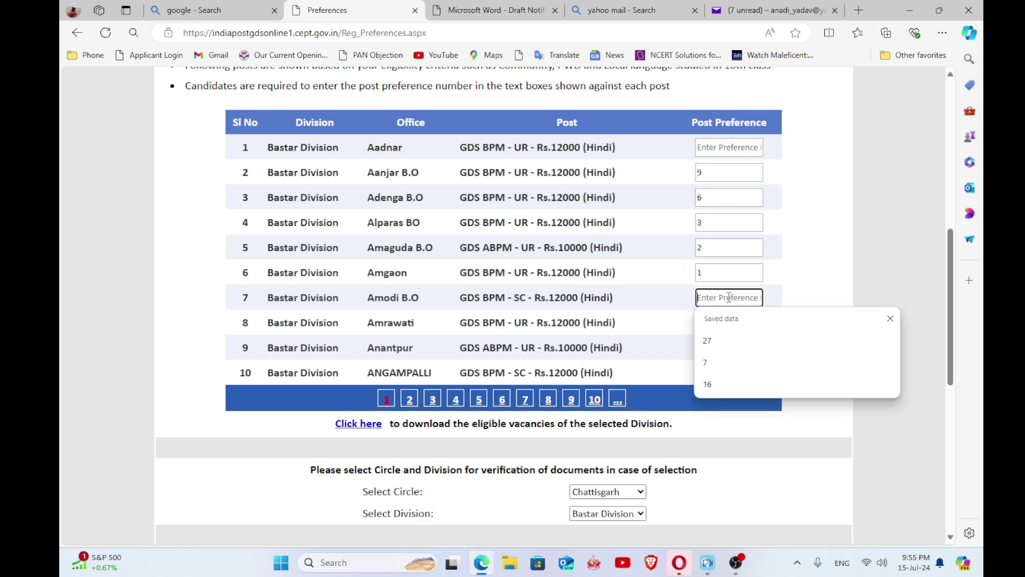